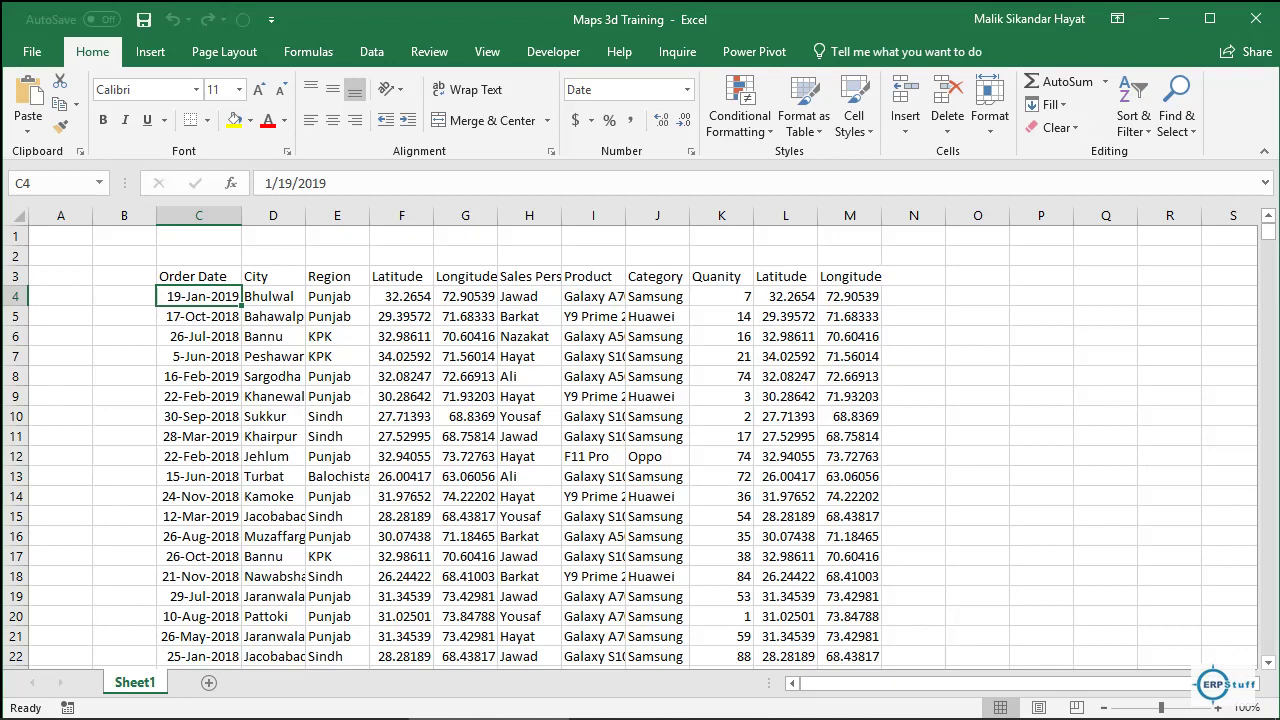
- Review the column headings to find the duplicate Latitude and Longitude columns at the table's edge
{"action": "key", "text": "Right"}
{"action": "key", "text": "Right"}
{"action": "key", "text": "Right"}
{"action": "key", "text": "Up"}
{"action": "key", "text": "Right"}
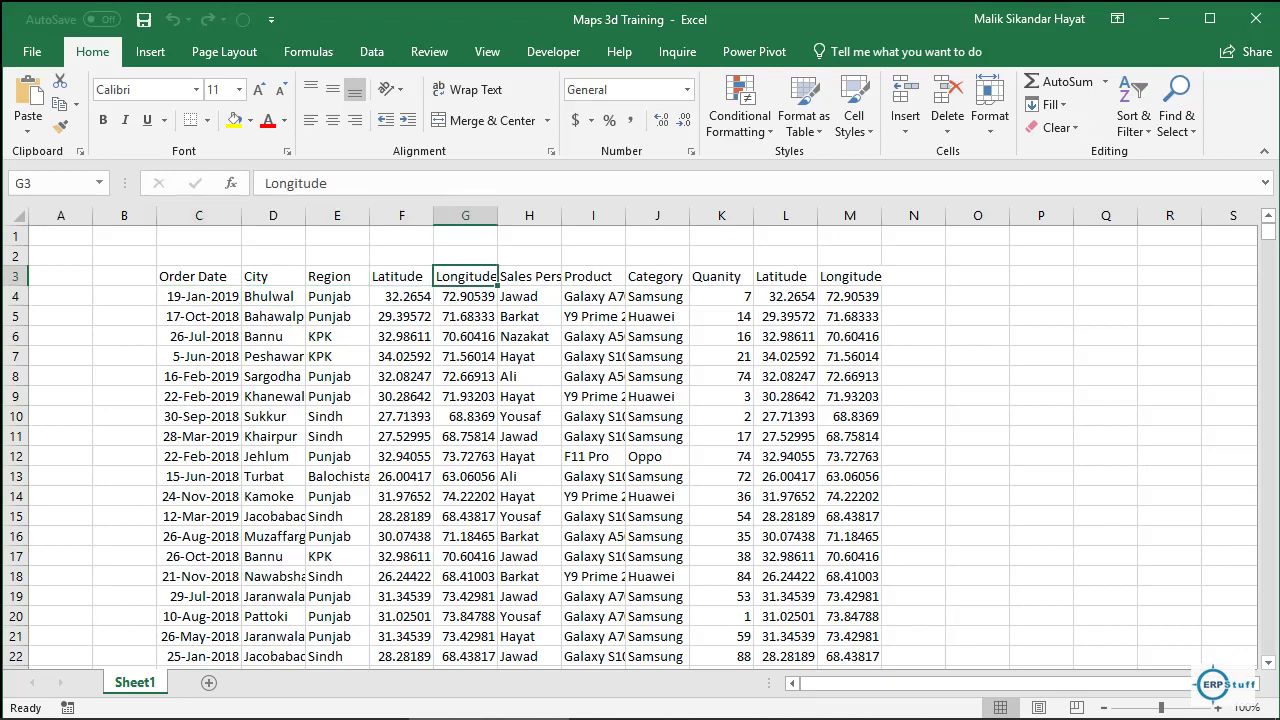
{"action": "key", "text": "Right"}
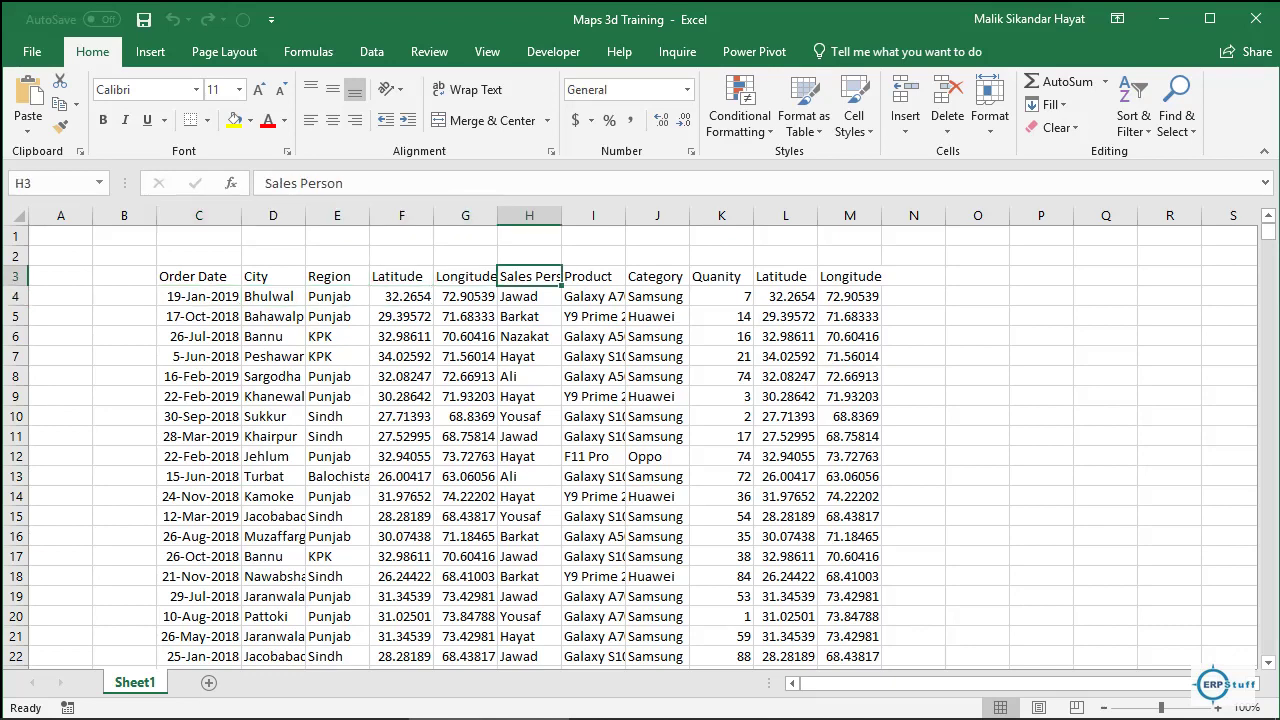
{"action": "key", "text": "Right"}
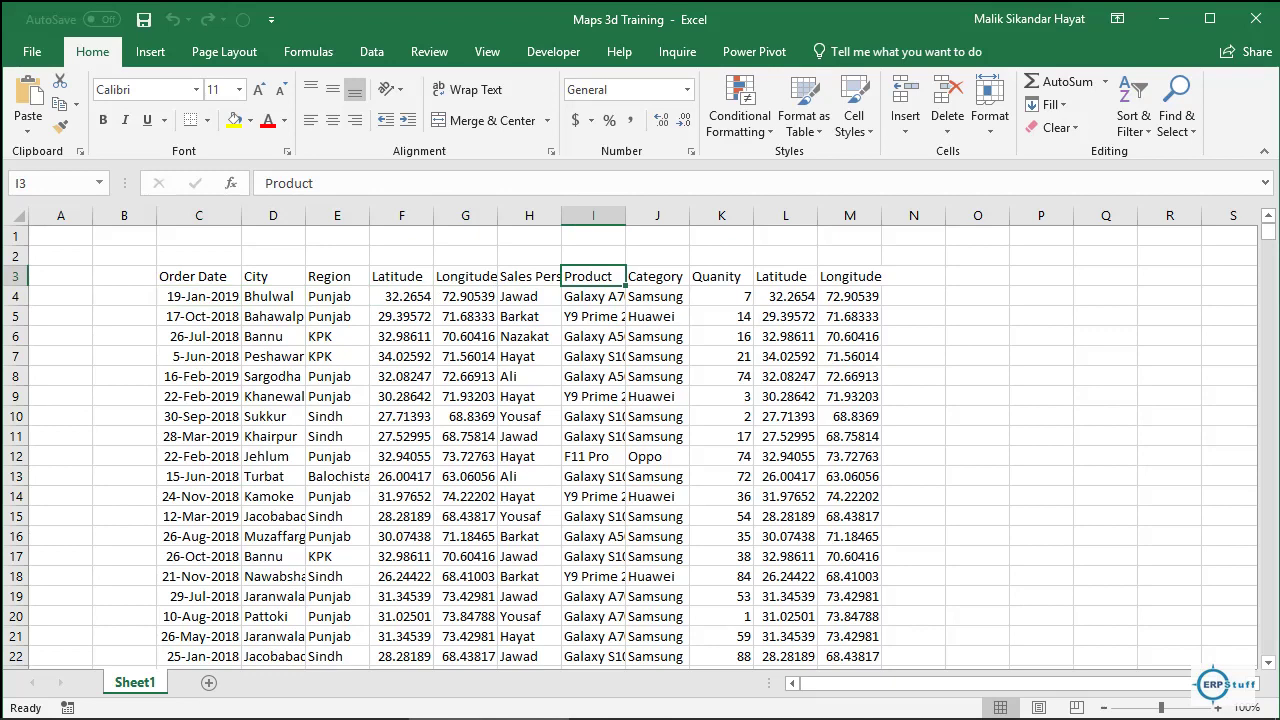
{"action": "key", "text": "Left"}
{"action": "key", "text": "Left"}
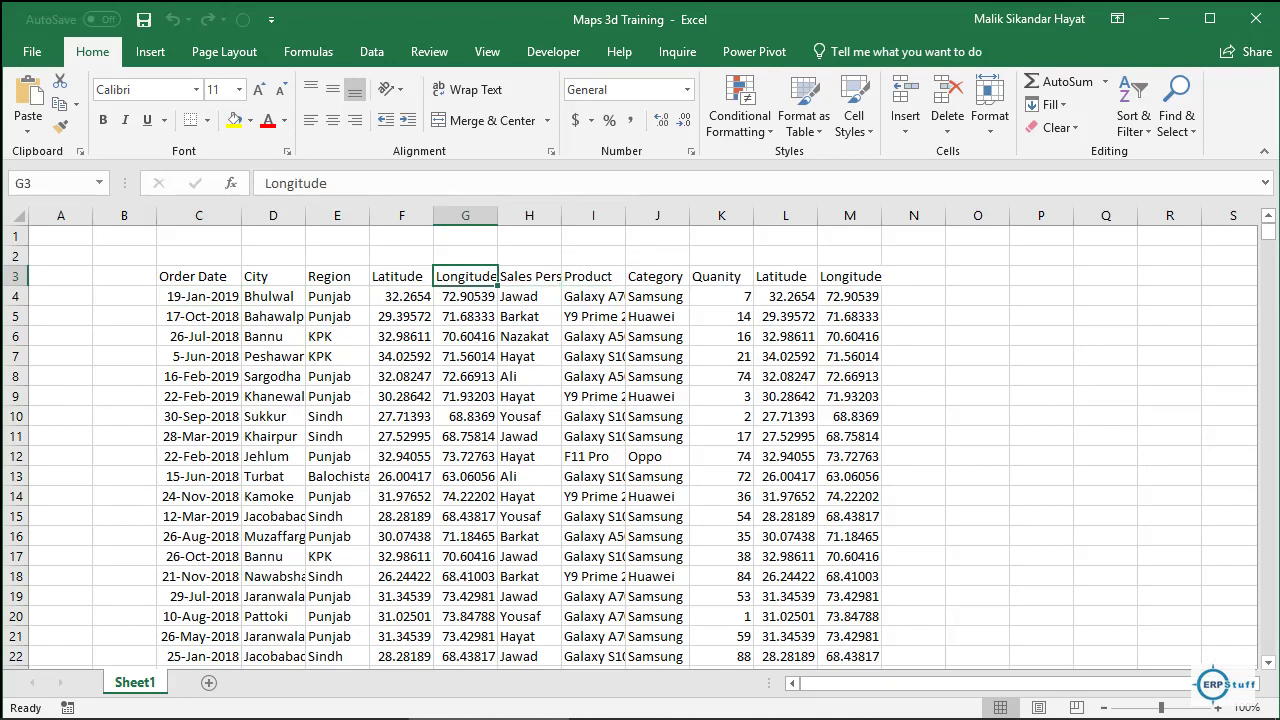
- Delete duplicate columns L and M, then return to the Order Date heading in C3
{"action": "left_click_drag", "start_coordinate": [785, 215], "coordinate": [849, 215]}
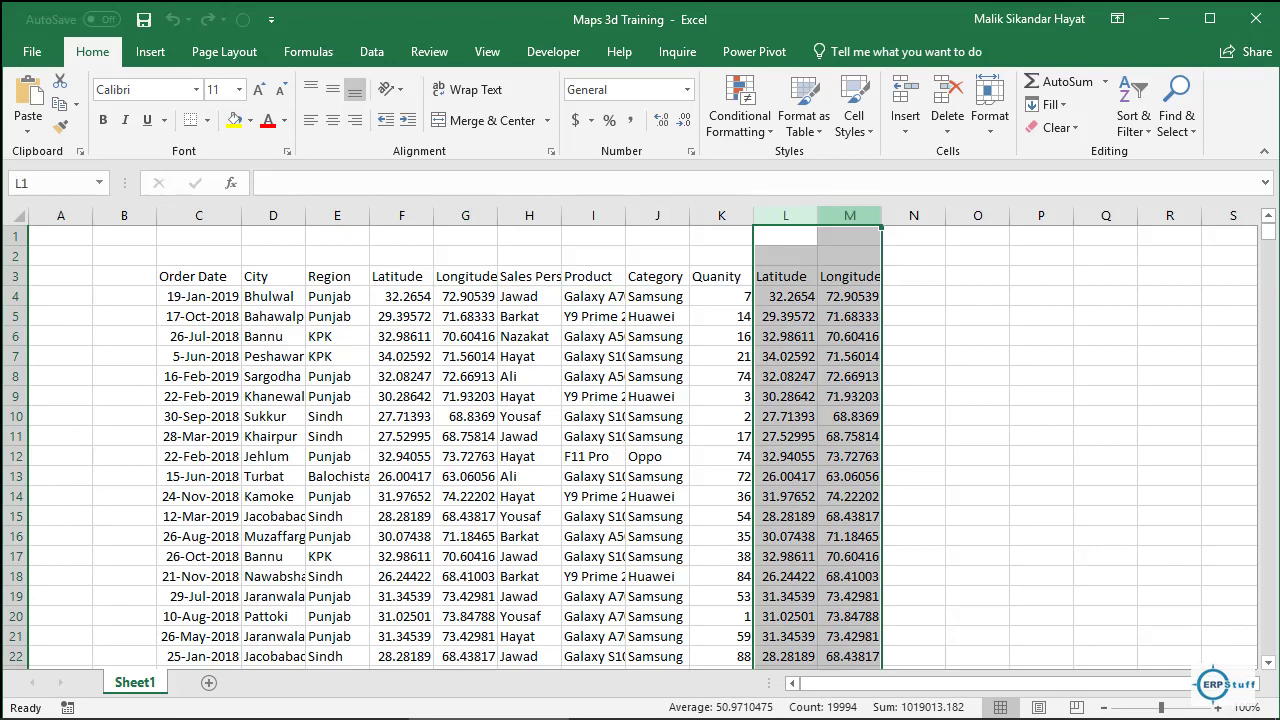
{"action": "right_click", "coordinate": [840, 218]}
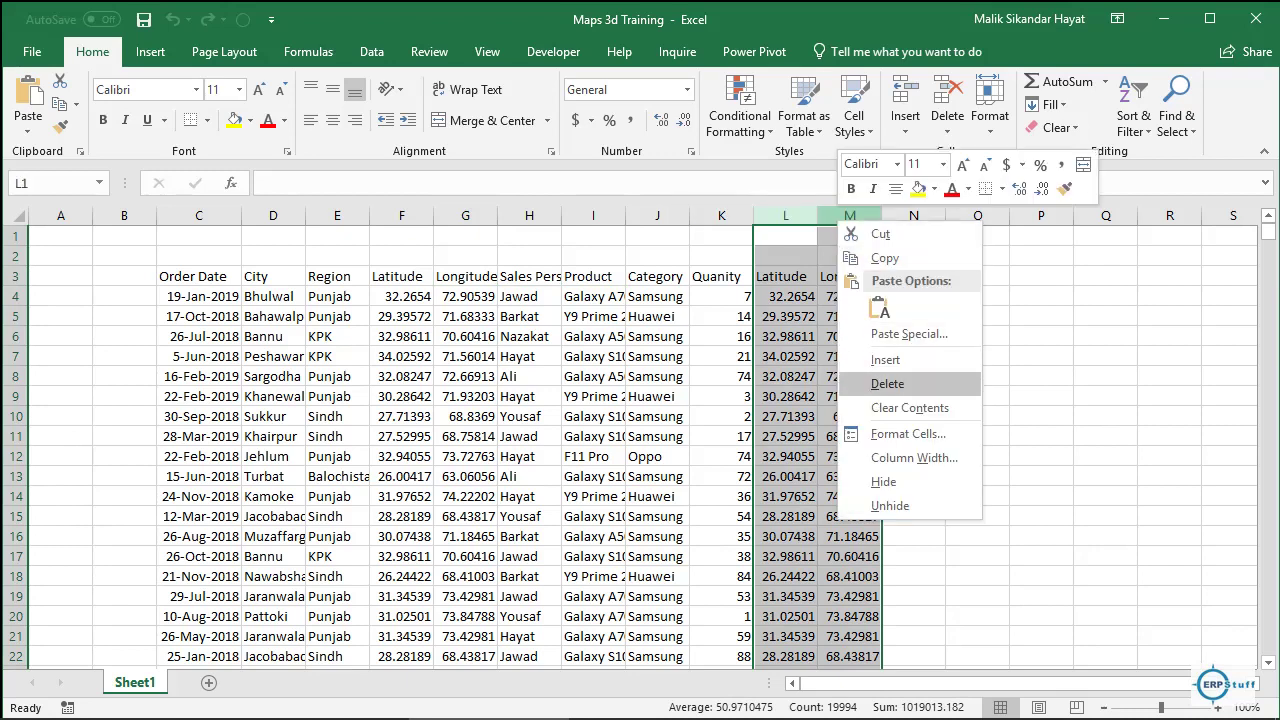
{"action": "key", "text": "Return"}
{"action": "left_click", "coordinate": [401, 296]}
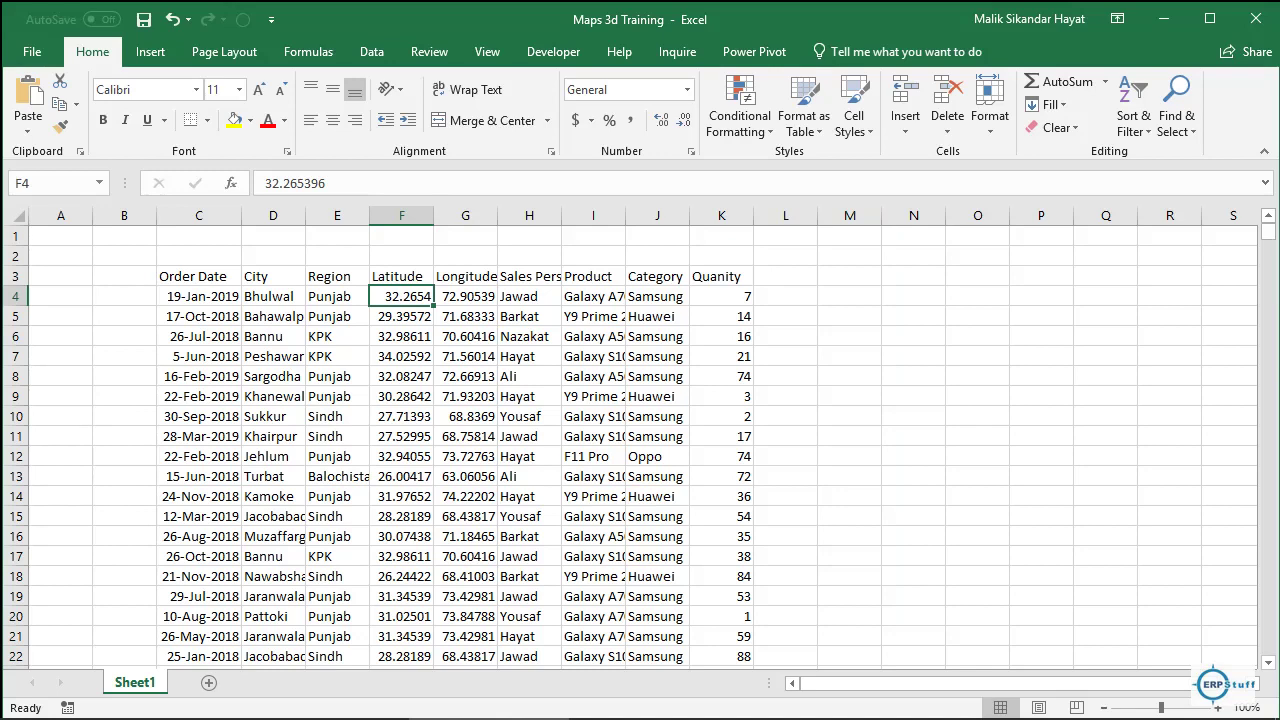
{"action": "left_click", "coordinate": [465, 296]}
{"action": "key", "text": "Left"}
{"action": "key", "text": "Left"}
{"action": "key", "text": "Left"}
{"action": "key", "text": "Left"}
{"action": "left_click", "coordinate": [198, 276]}
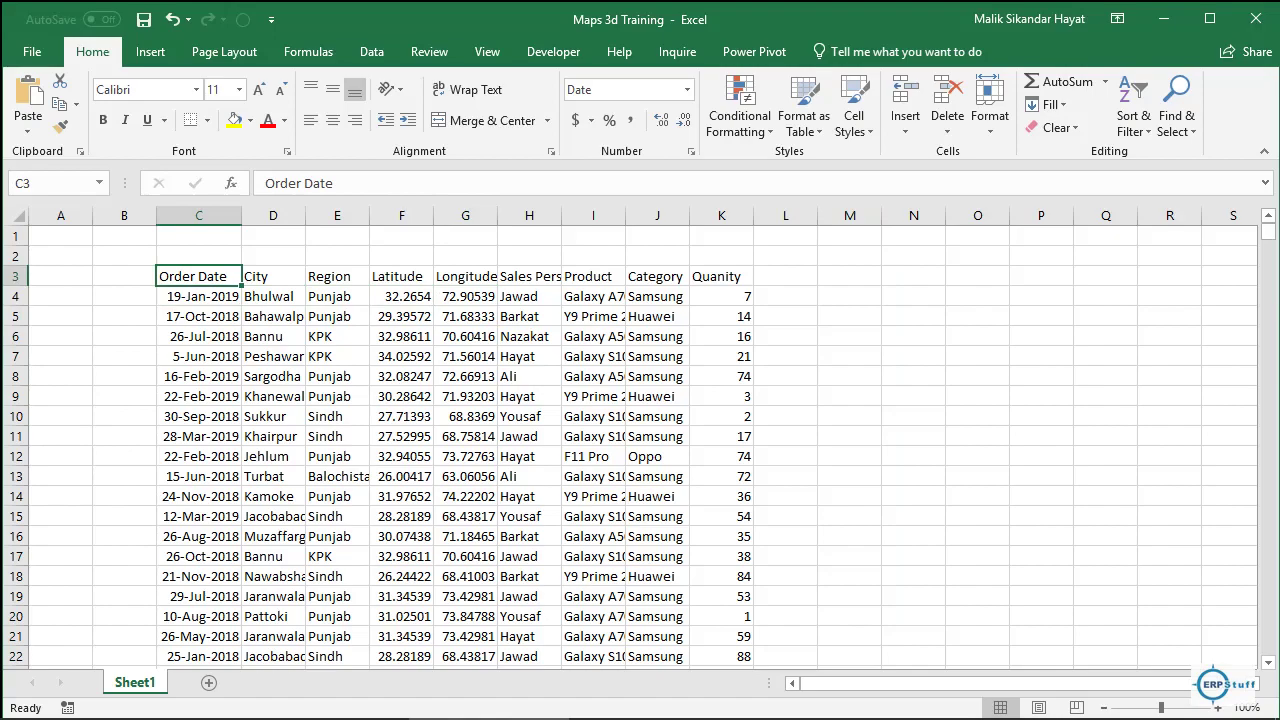
{"action": "left_click", "coordinate": [32, 51]}
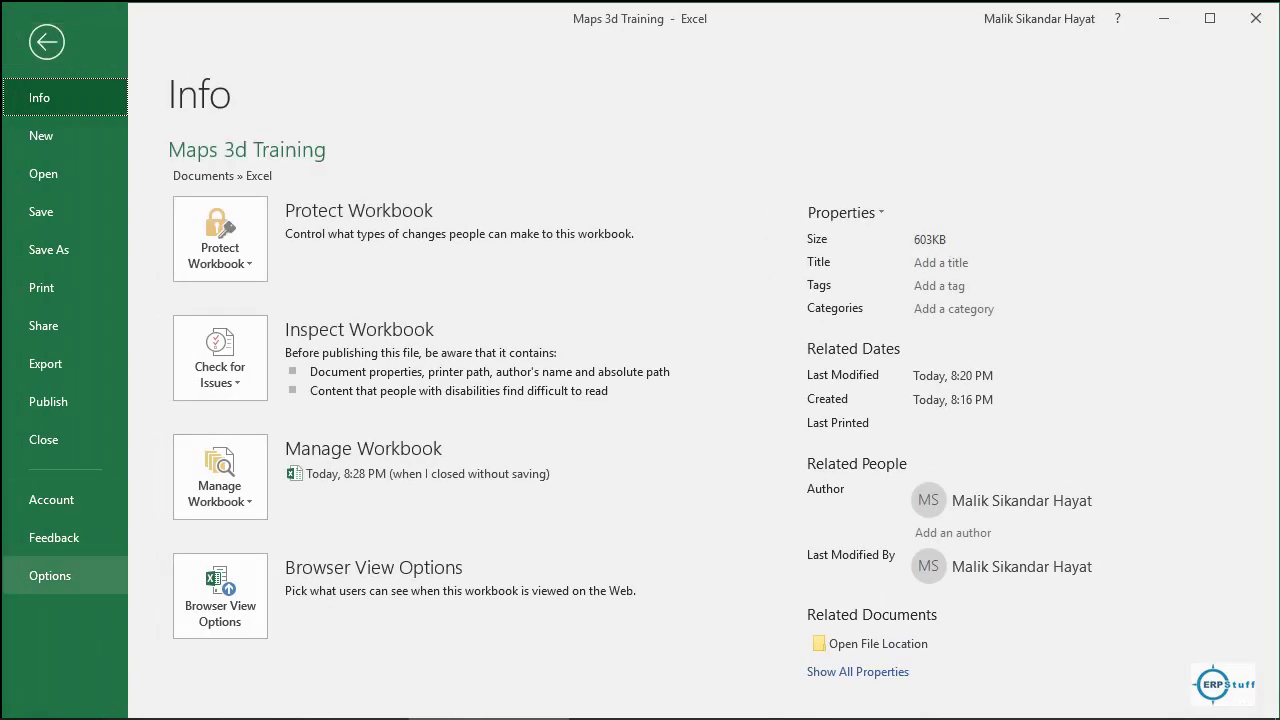
{"action": "left_click", "coordinate": [50, 575]}
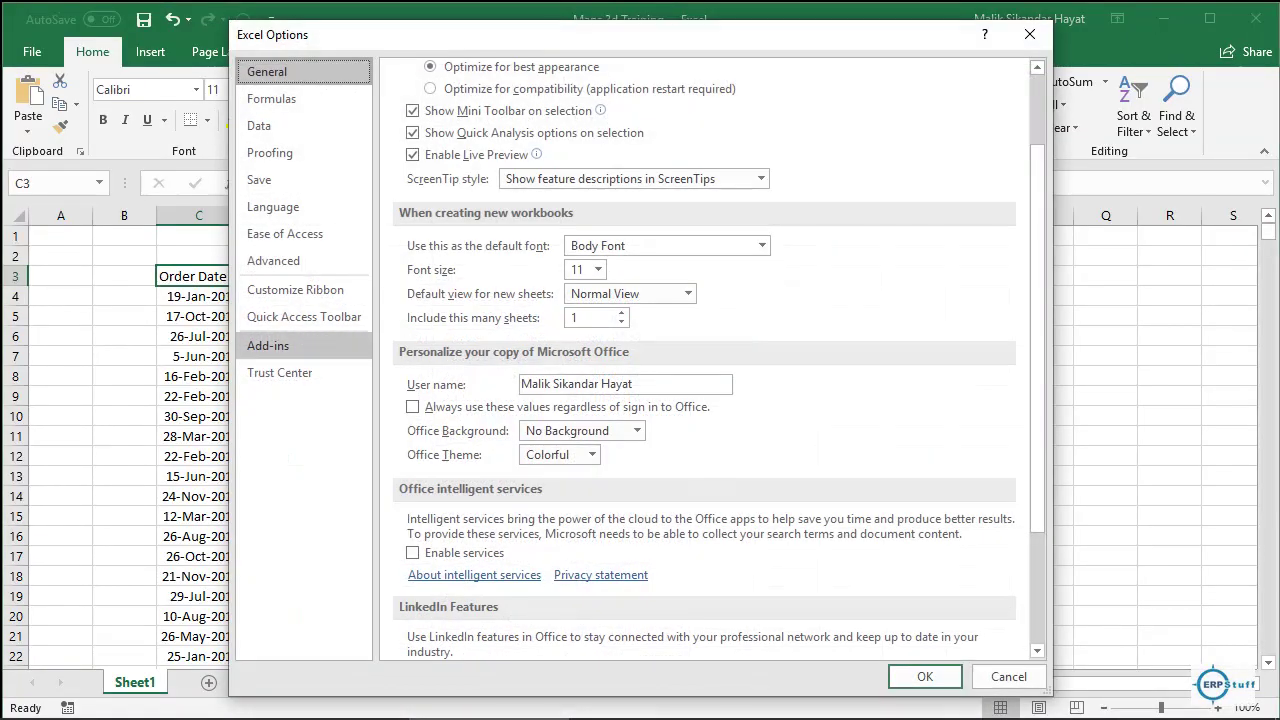
{"action": "left_click", "coordinate": [268, 345]}
{"action": "left_click", "coordinate": [597, 634]}
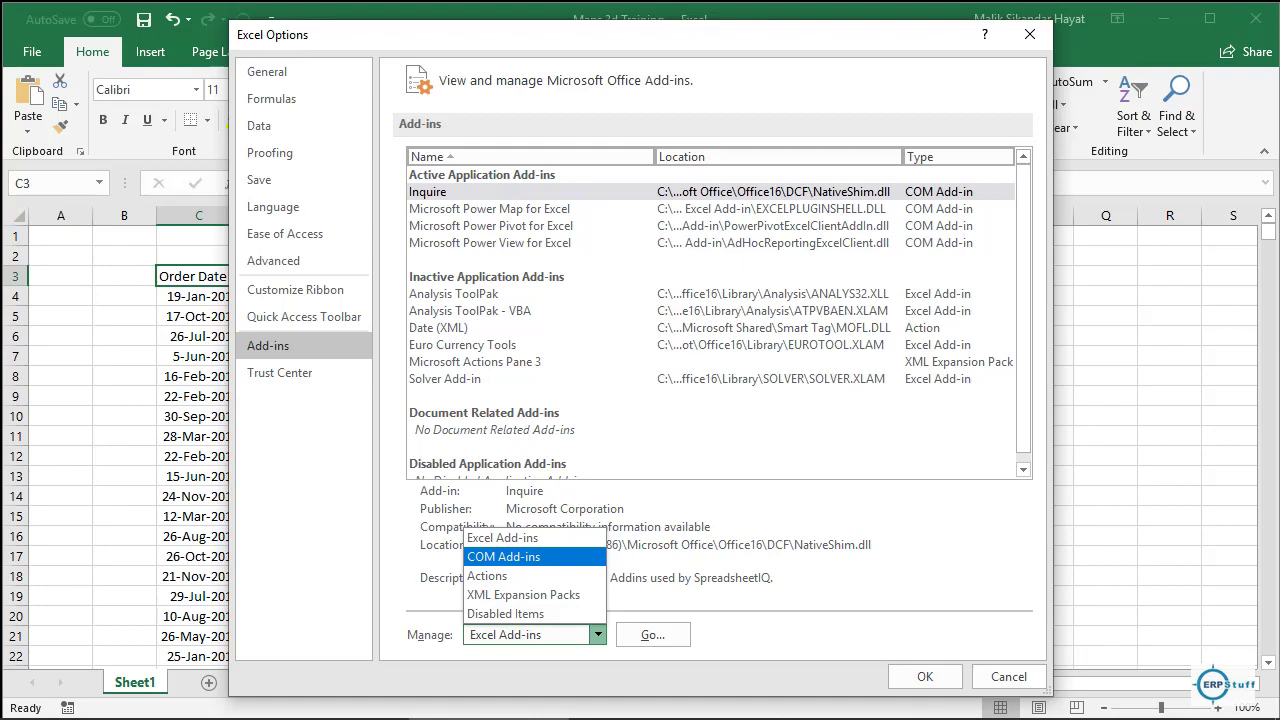
{"action": "left_click", "coordinate": [503, 556]}
{"action": "left_click", "coordinate": [652, 634]}
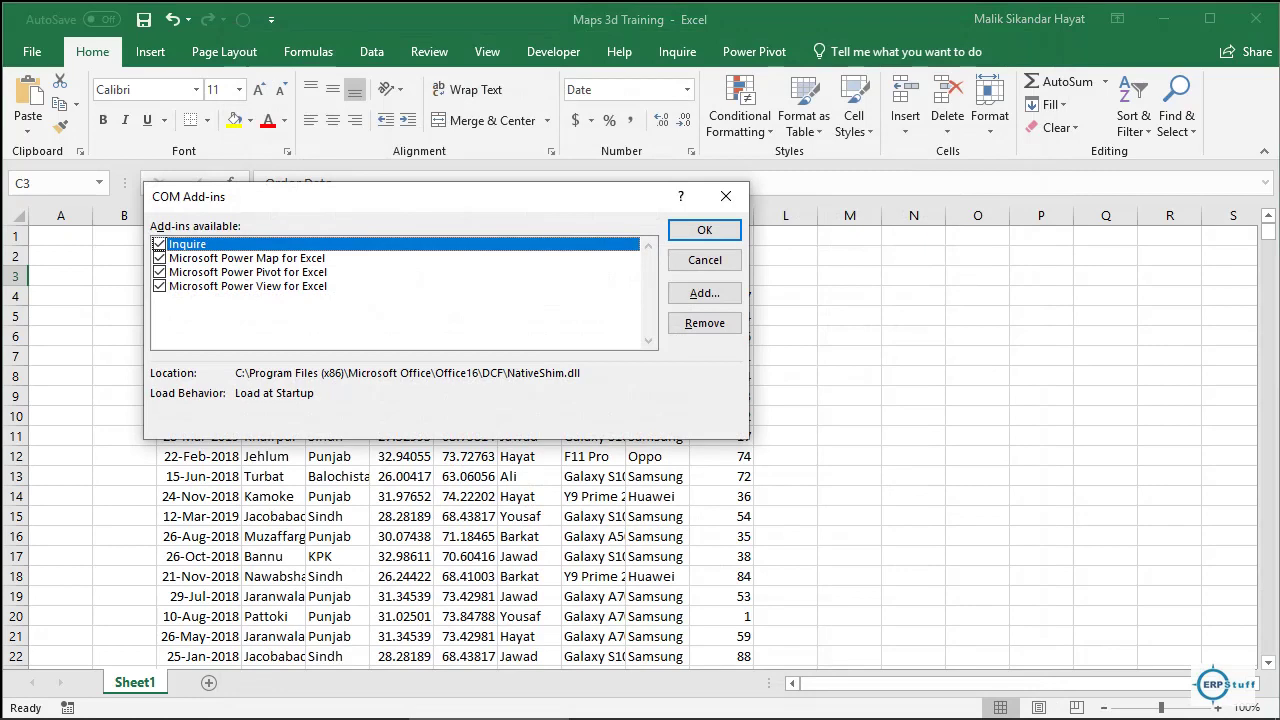
{"action": "left_click", "coordinate": [704, 259]}
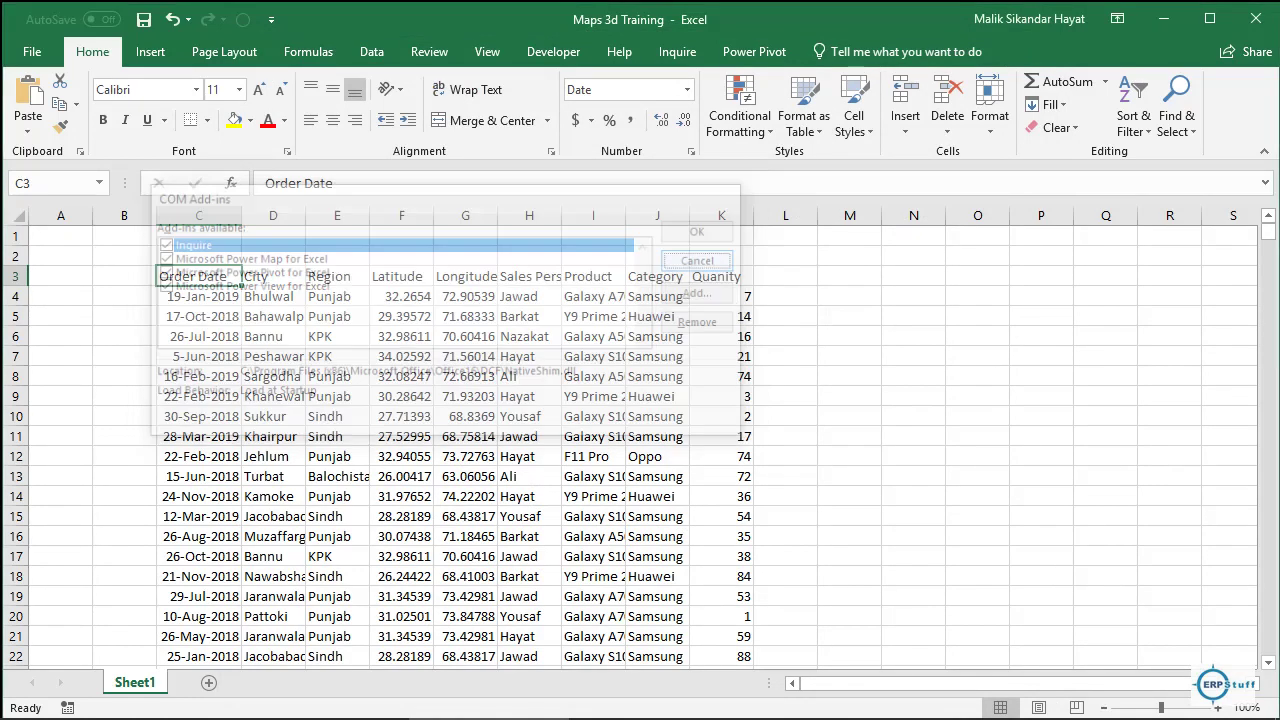
{"action": "left_click", "coordinate": [198, 296]}
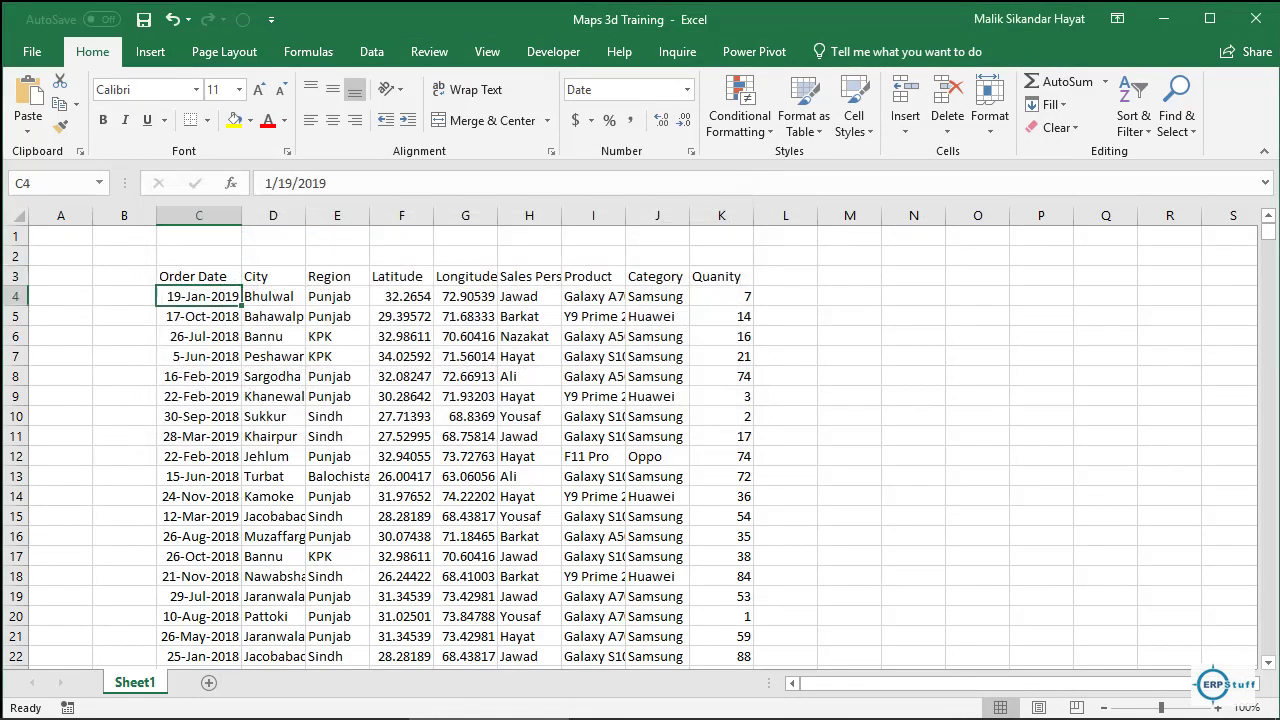
- Convert C3:K9999 into Table1 with headers using Ctrl+T, then reselect the first order date in C4
{"action": "key", "text": "ctrl+t"}
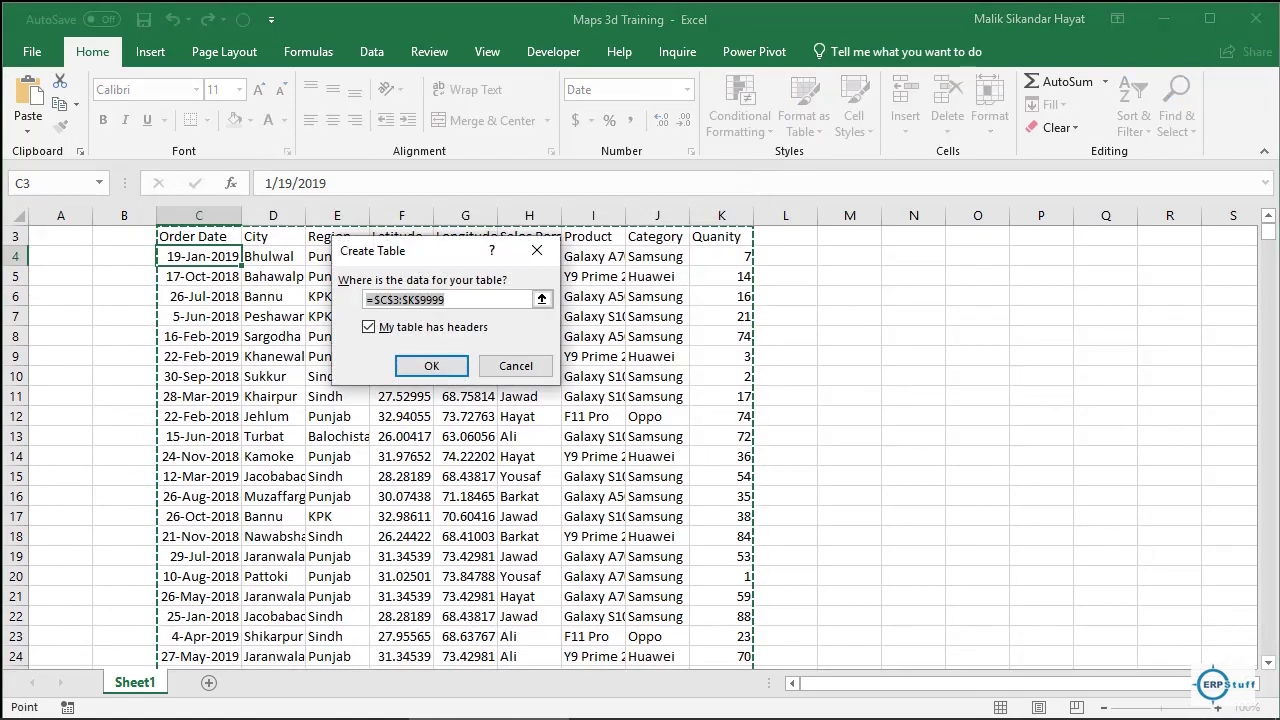
{"action": "left_click", "coordinate": [429, 366]}
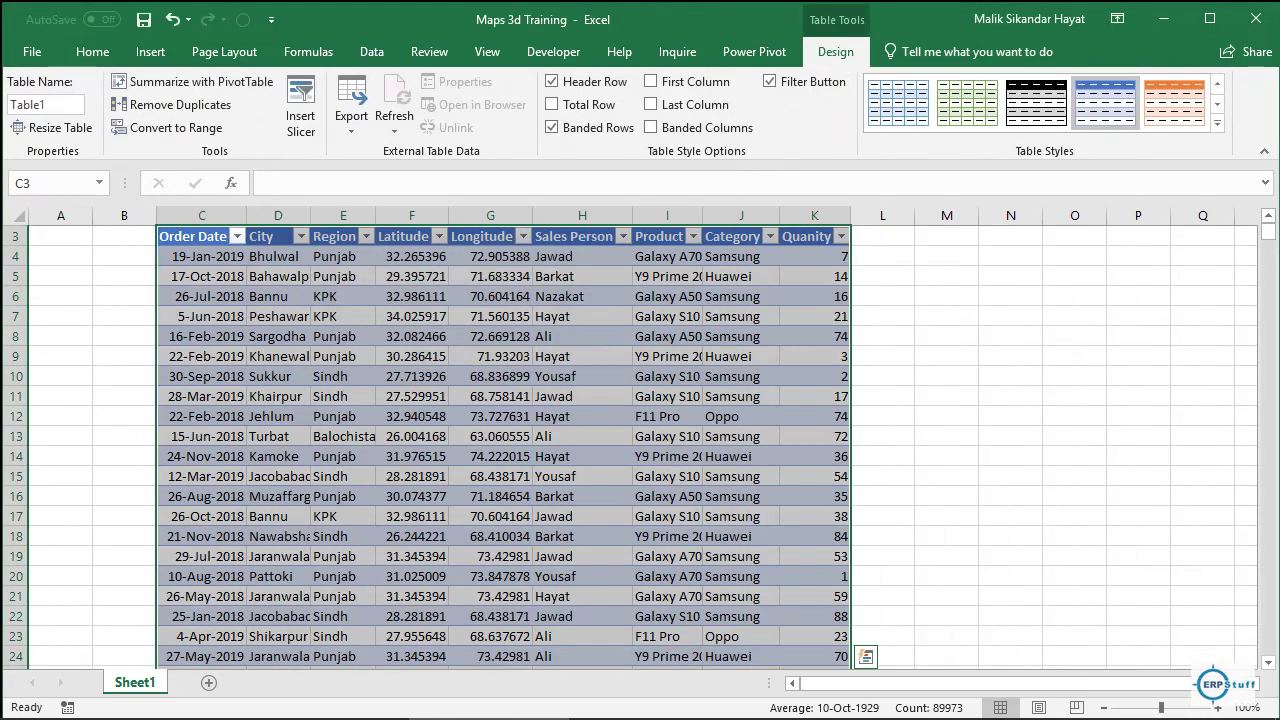
{"action": "key", "text": "Down"}
{"action": "key", "text": "Up"}
{"action": "key", "text": "Up"}
{"action": "key", "text": "Up"}
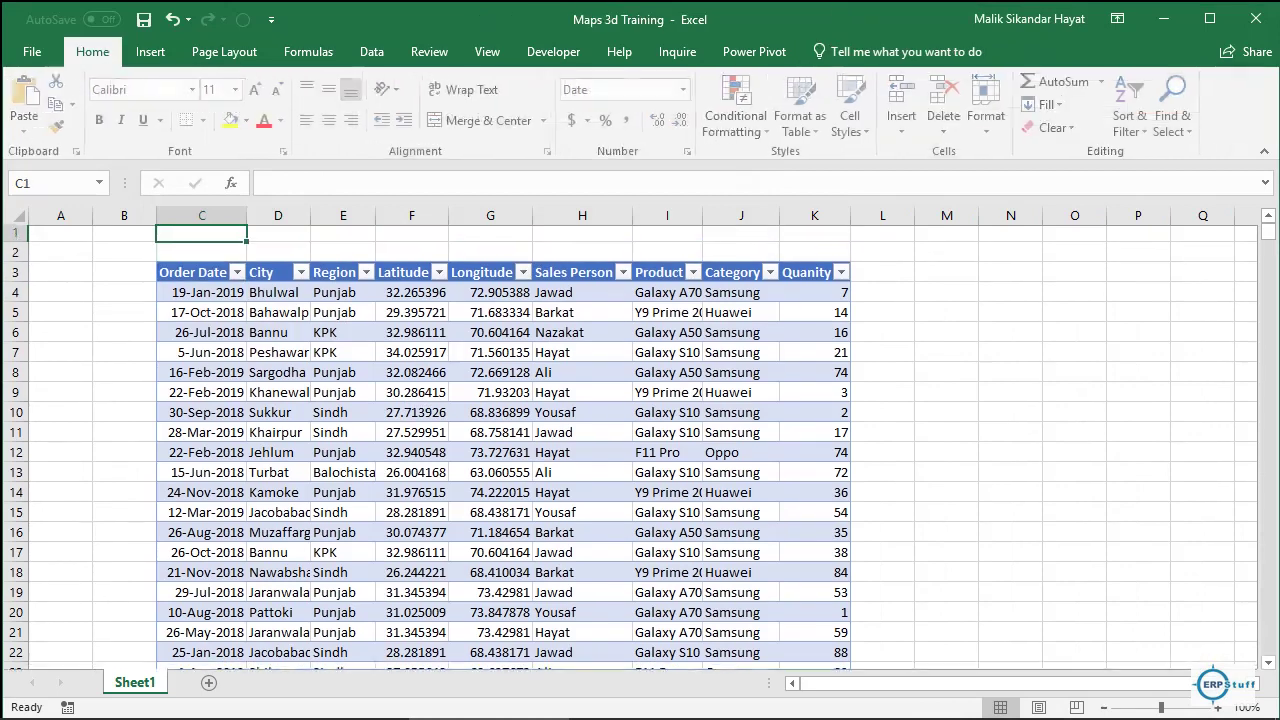
{"action": "left_click", "coordinate": [195, 276]}
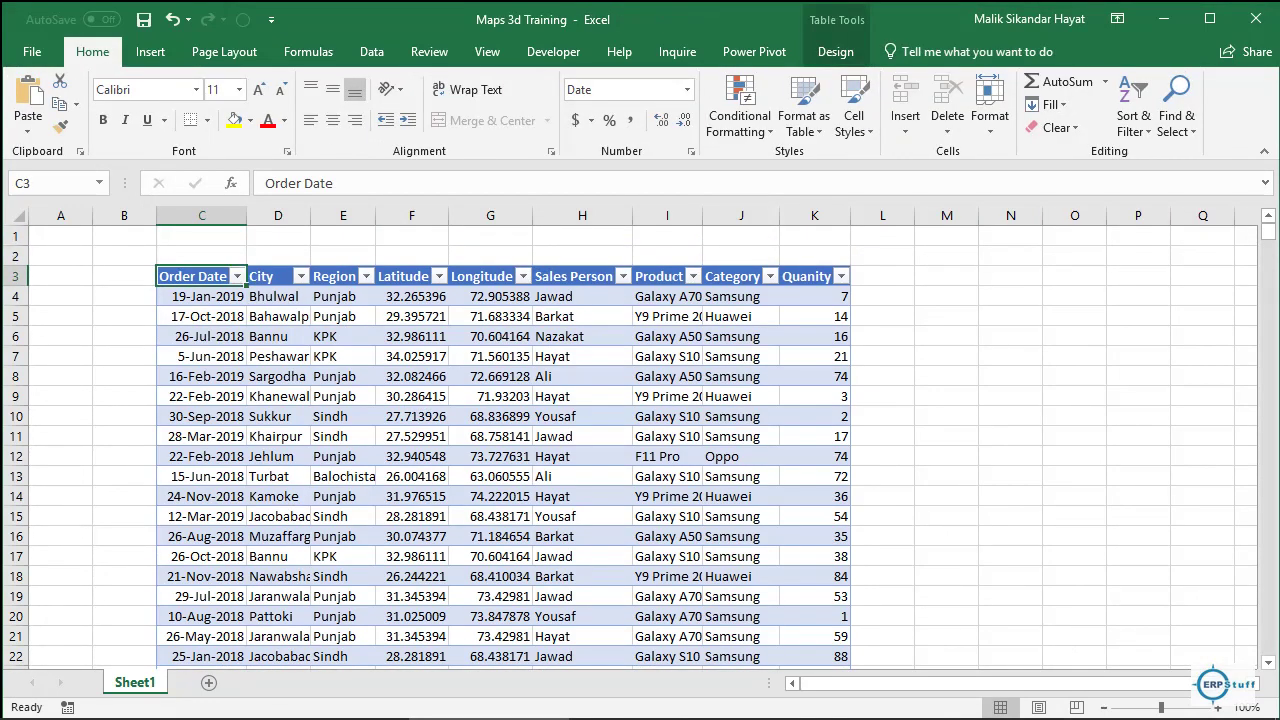
{"action": "left_click", "coordinate": [201, 296]}
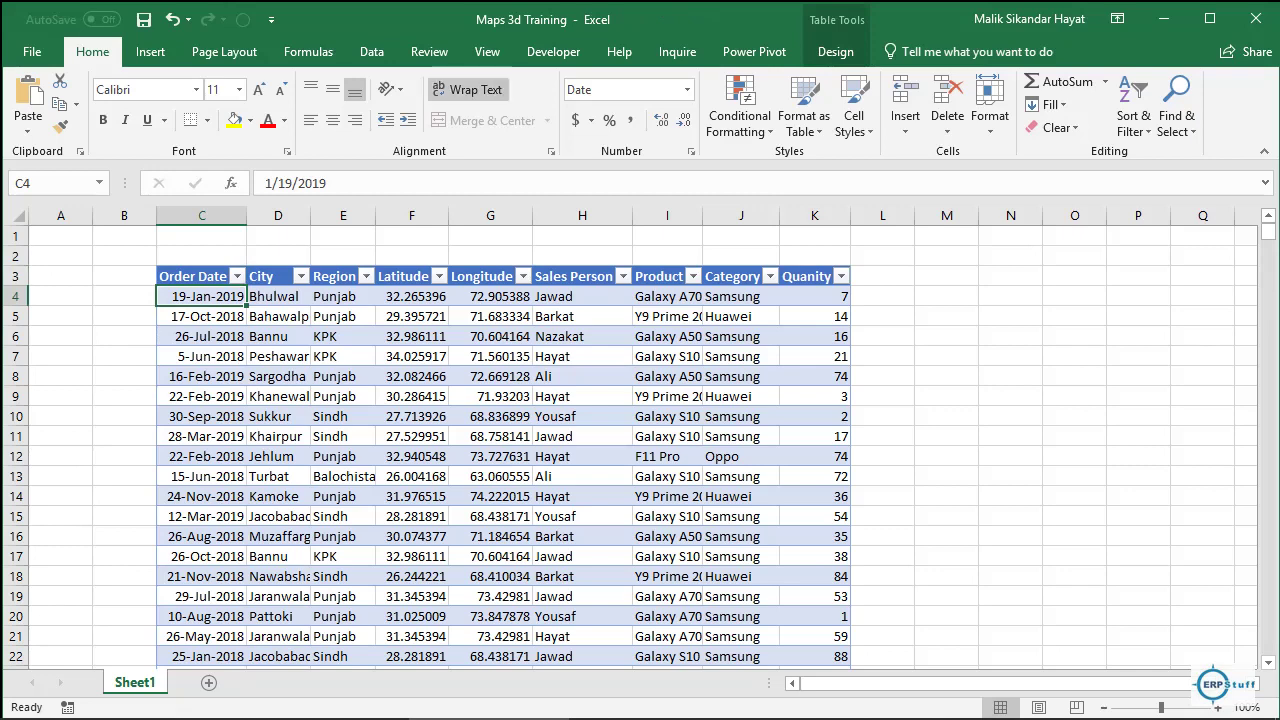
{"action": "left_click", "coordinate": [150, 51]}
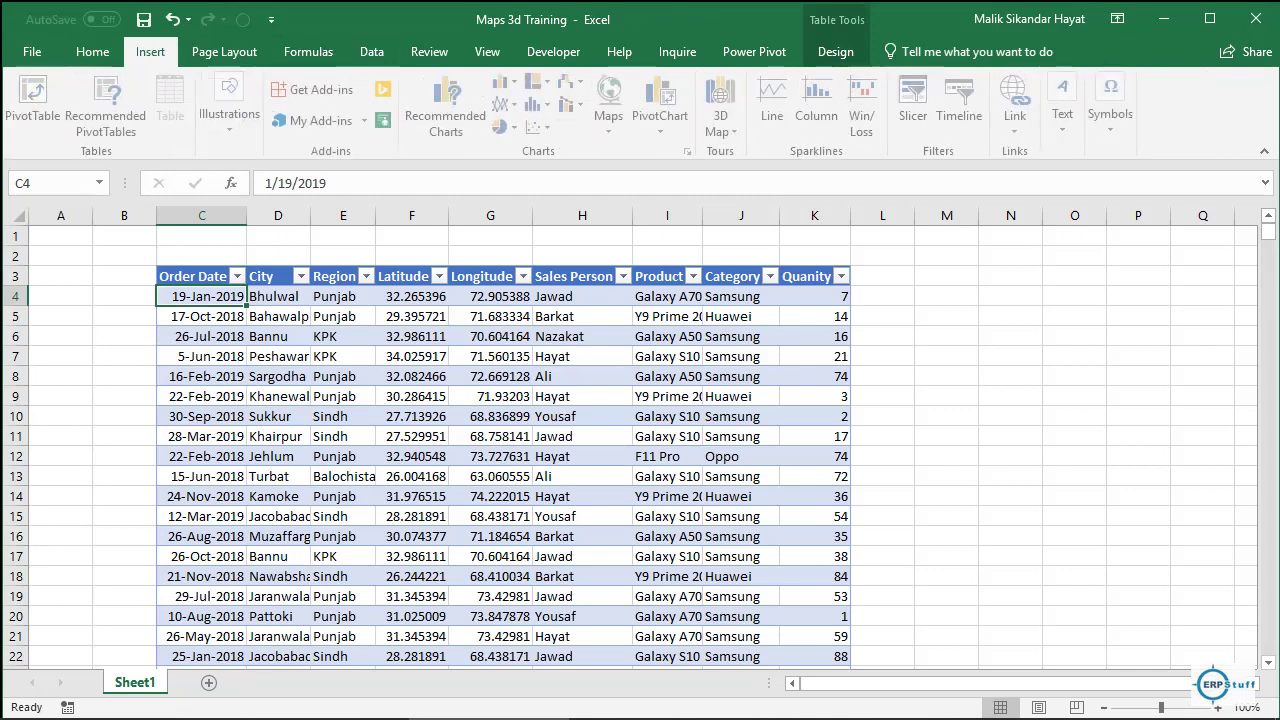
- Launch 3D Maps for Table1 and move the Field List off the plotted Pakistan locations
{"action": "left_click", "coordinate": [723, 100]}
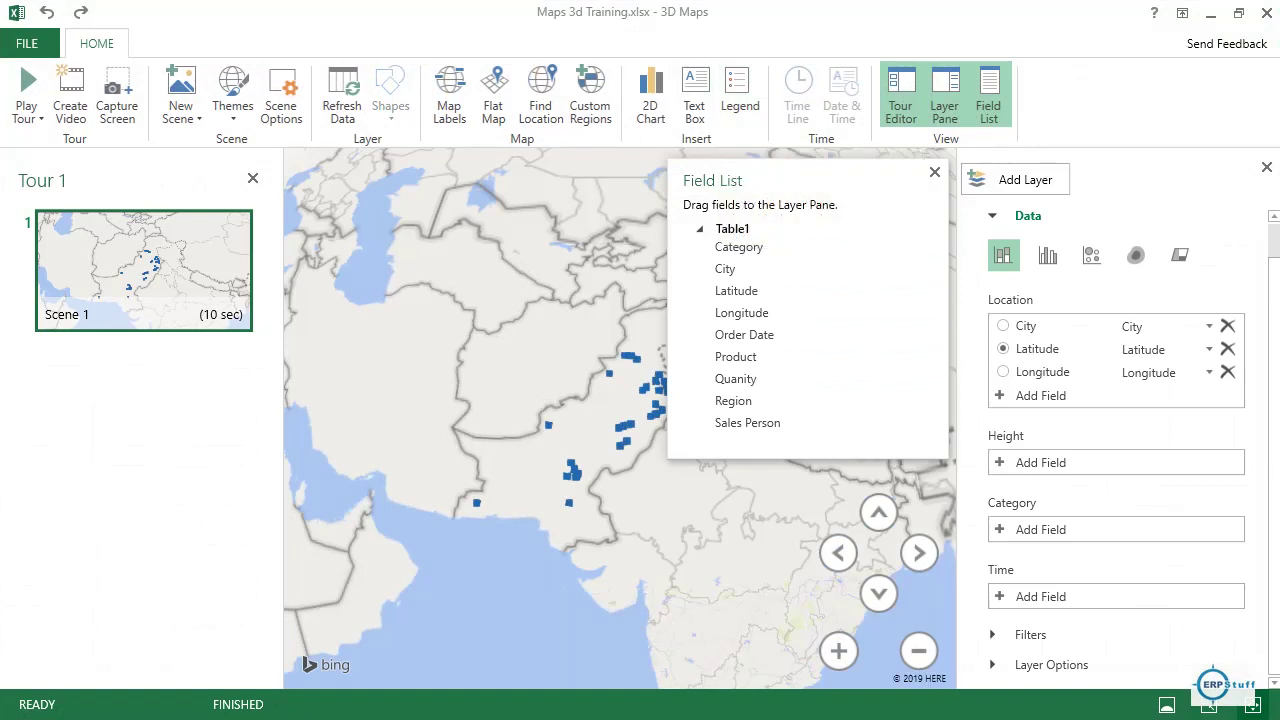
{"action": "left_click_drag", "start_coordinate": [877, 182], "coordinate": [310, 318]}
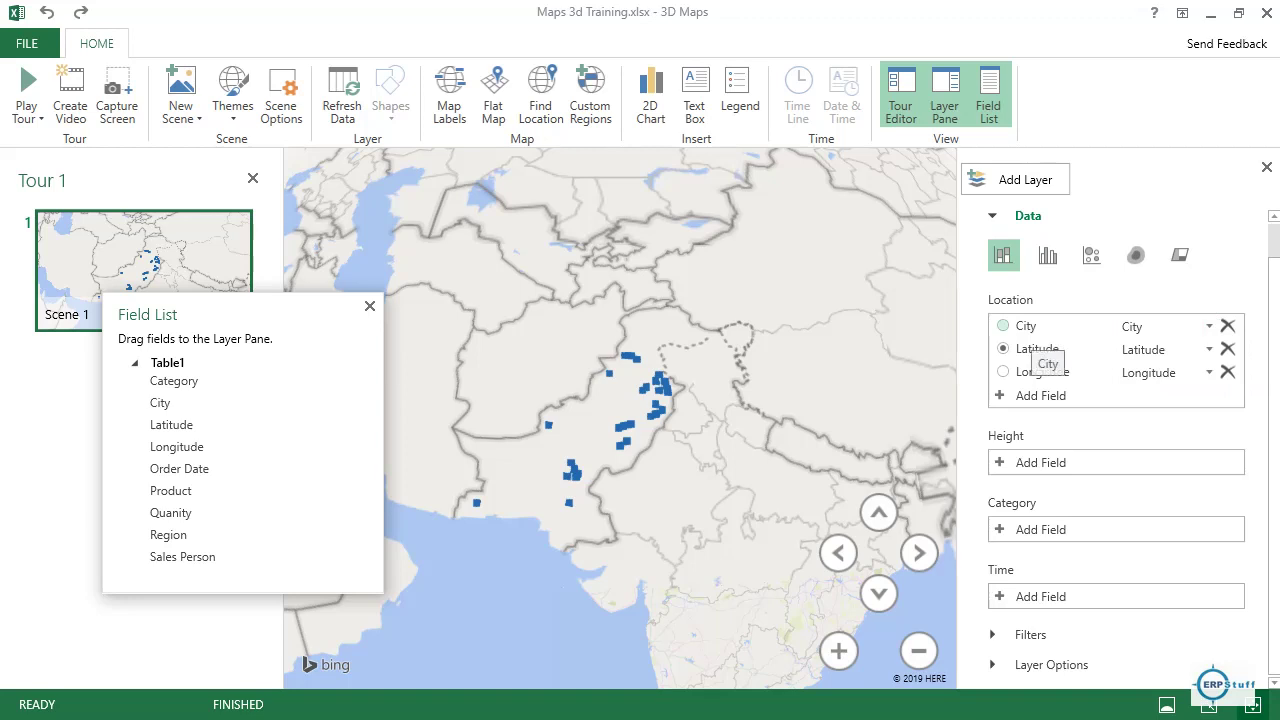
{"action": "left_click", "coordinate": [1003, 326]}
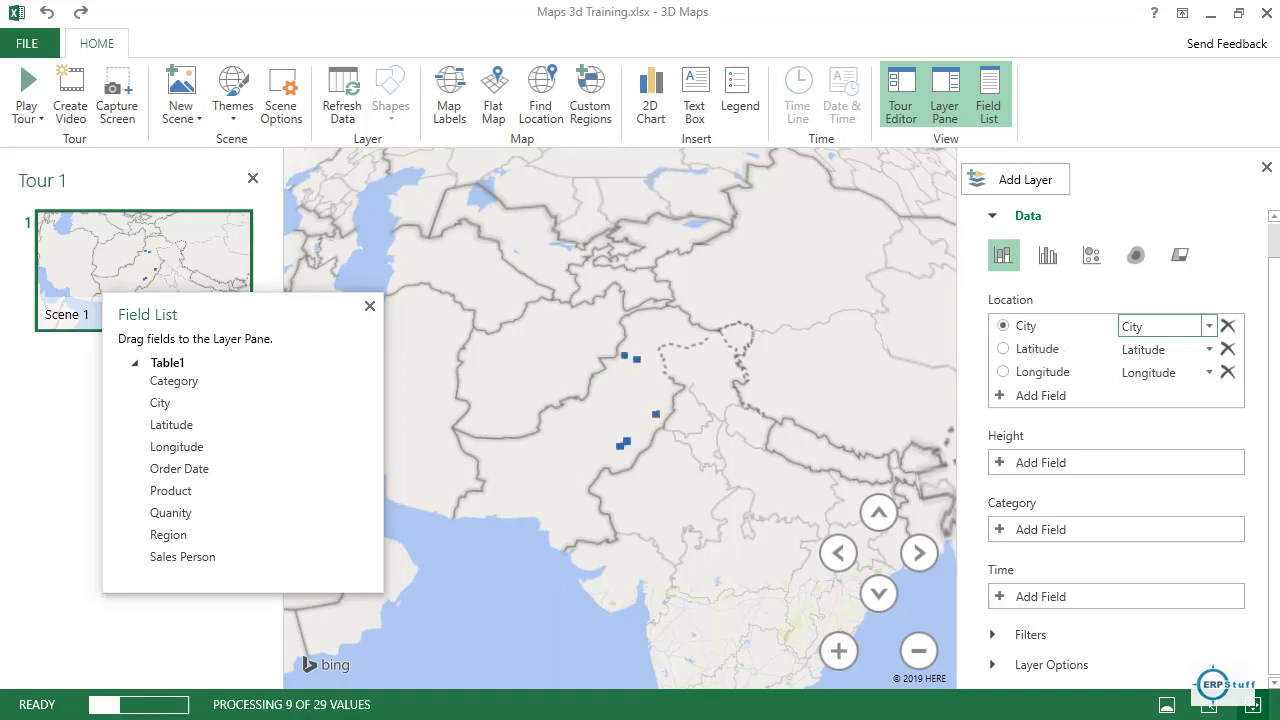
{"action": "left_click", "coordinate": [1209, 326]}
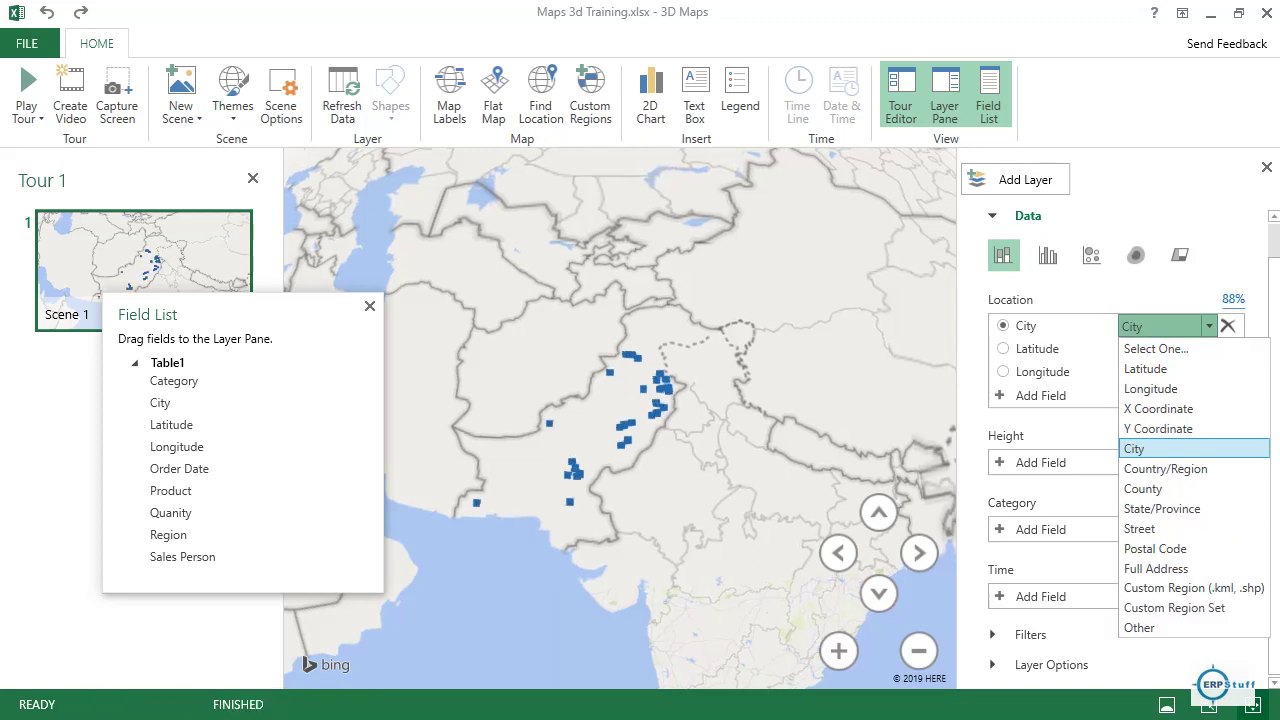
{"action": "key", "text": "Escape"}
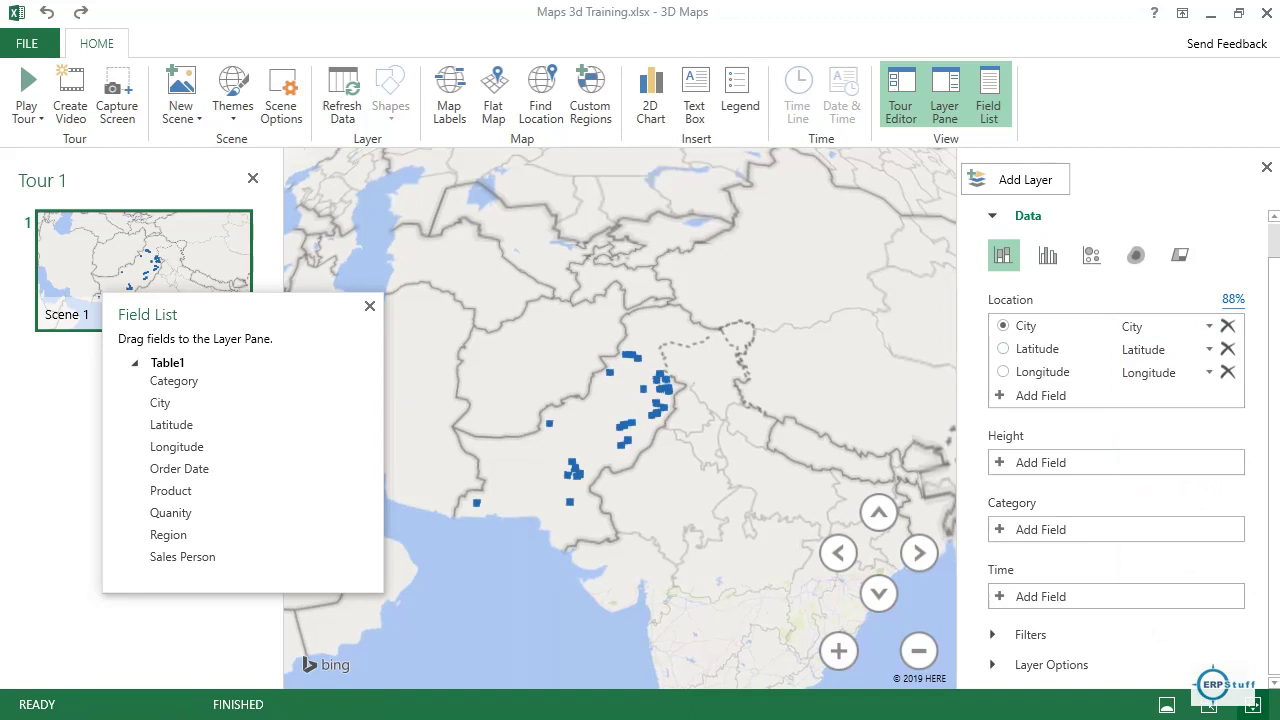
{"action": "left_click", "coordinate": [1003, 349]}
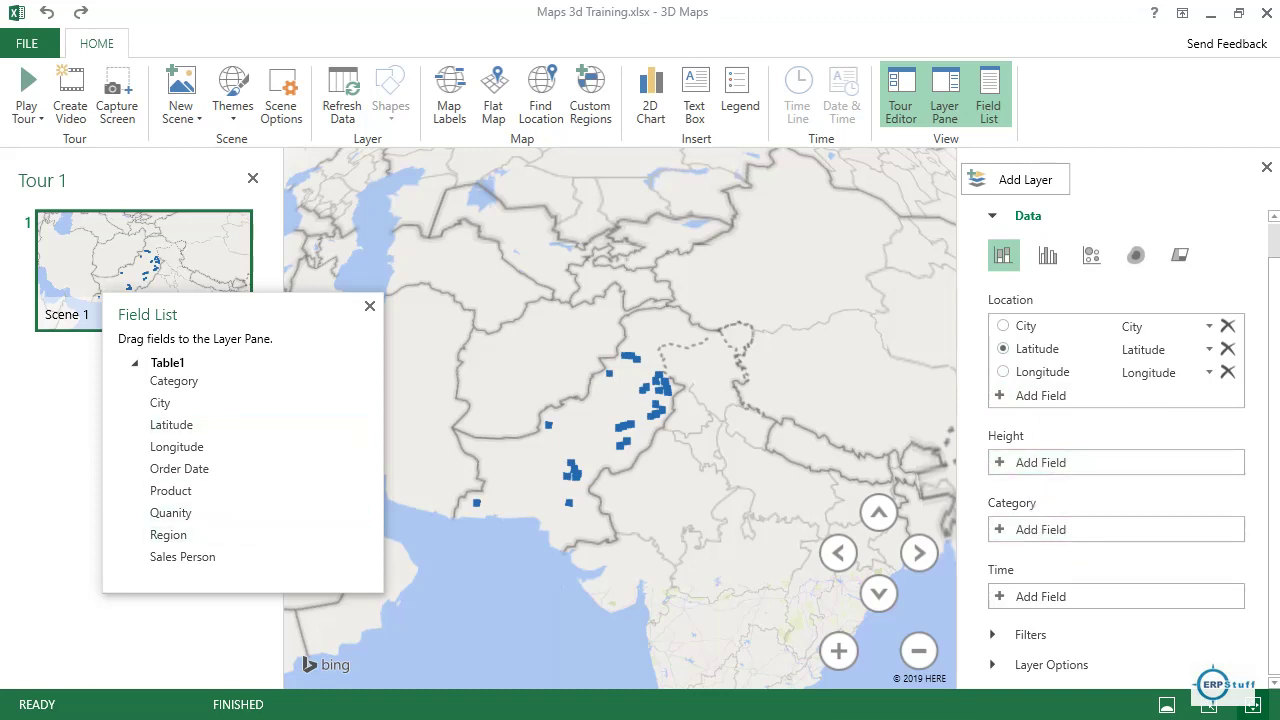
- Set column Height to Quanity (Sum) and Category to the Category field for multi-coloured columns
{"action": "left_click", "coordinate": [1040, 462]}
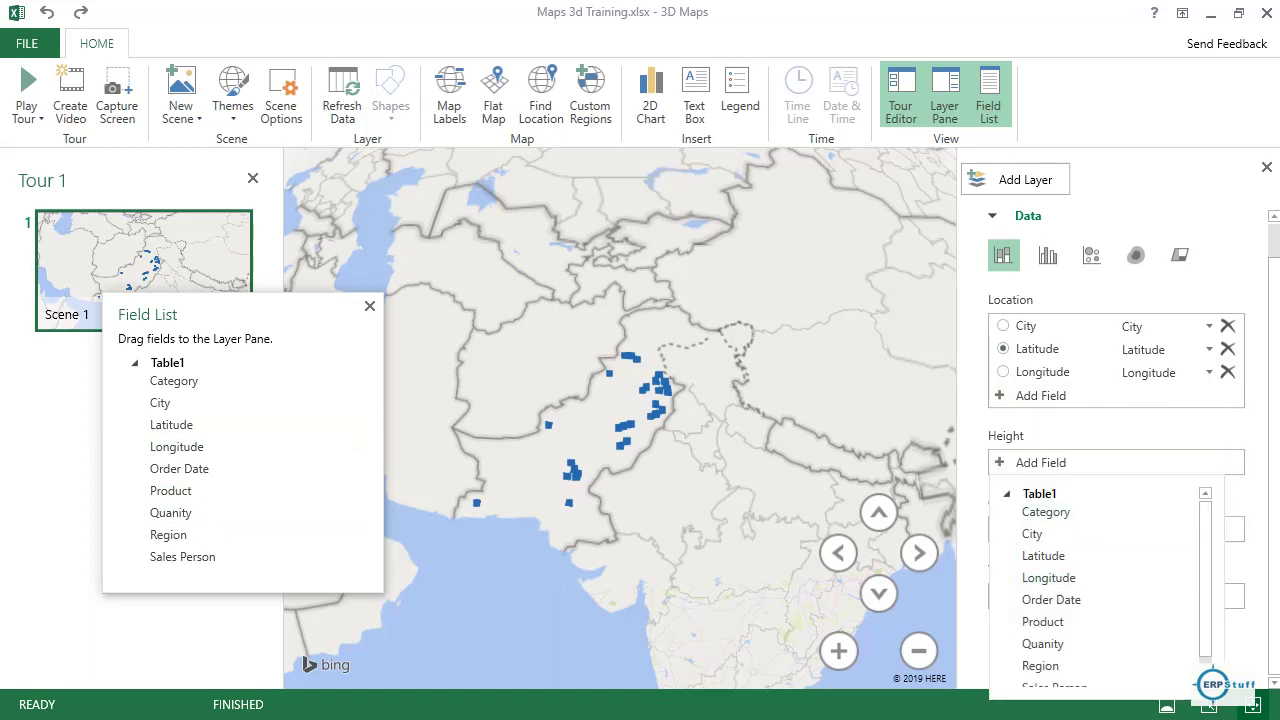
{"action": "left_click", "coordinate": [1043, 644]}
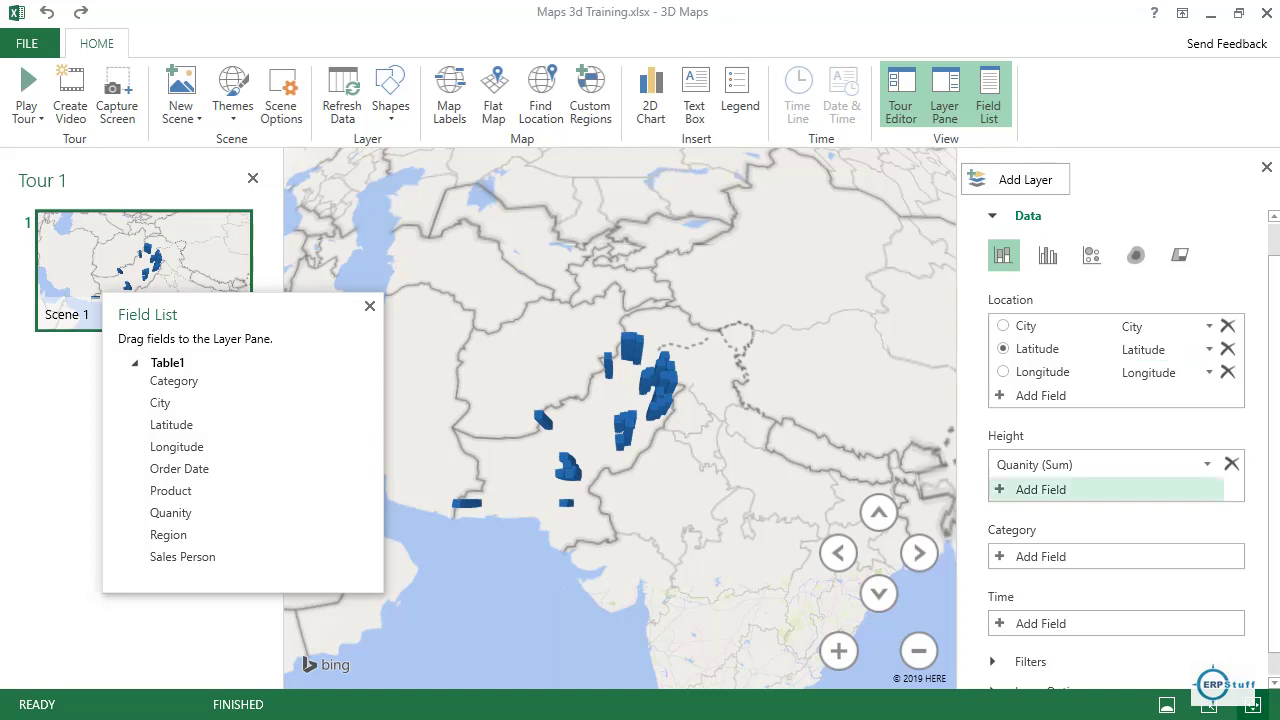
{"action": "left_click", "coordinate": [1040, 556]}
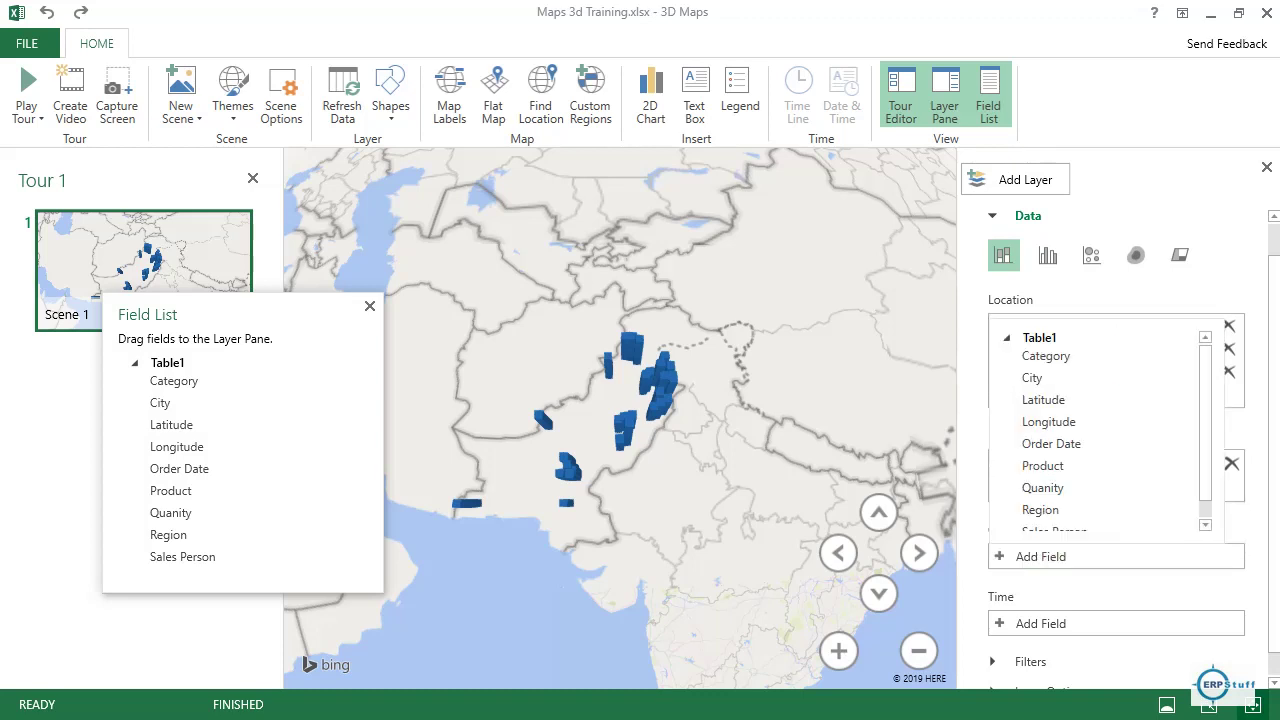
{"action": "left_click", "coordinate": [1046, 356]}
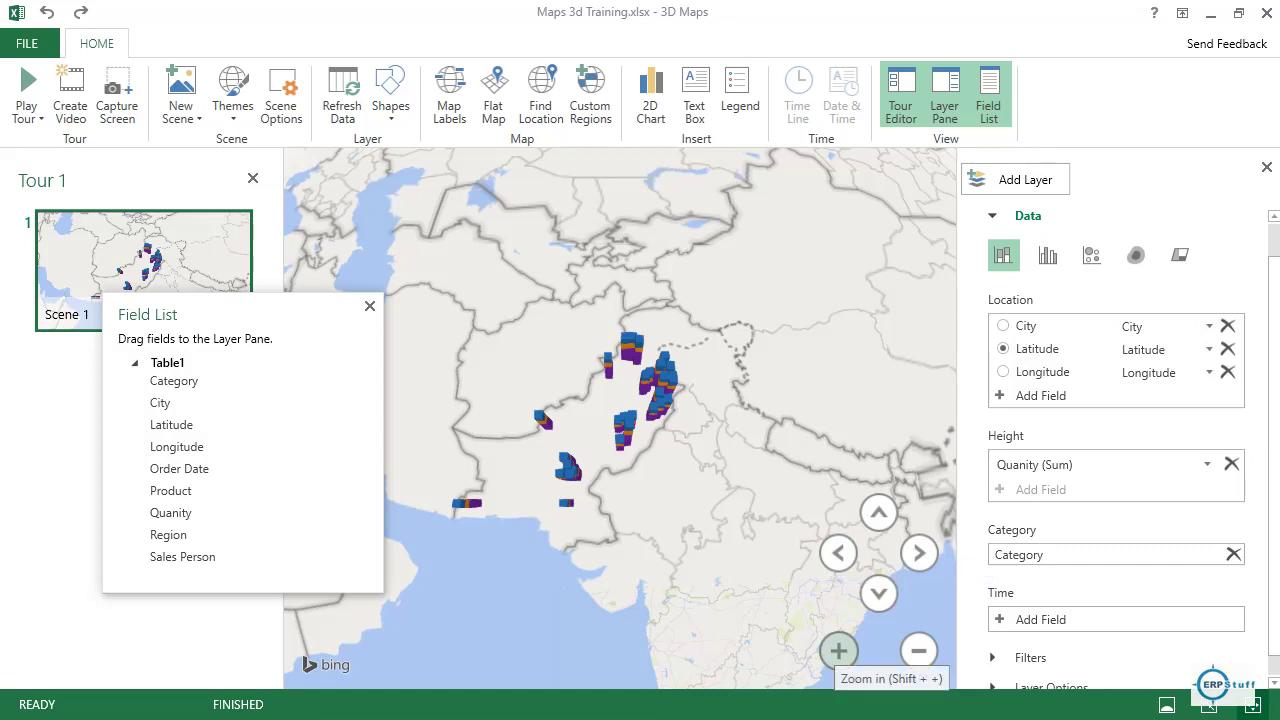
- Move the Field List to the lower-left corner and zoom in twice on Pakistan
{"action": "left_click_drag", "start_coordinate": [317, 311], "coordinate": [215, 385]}
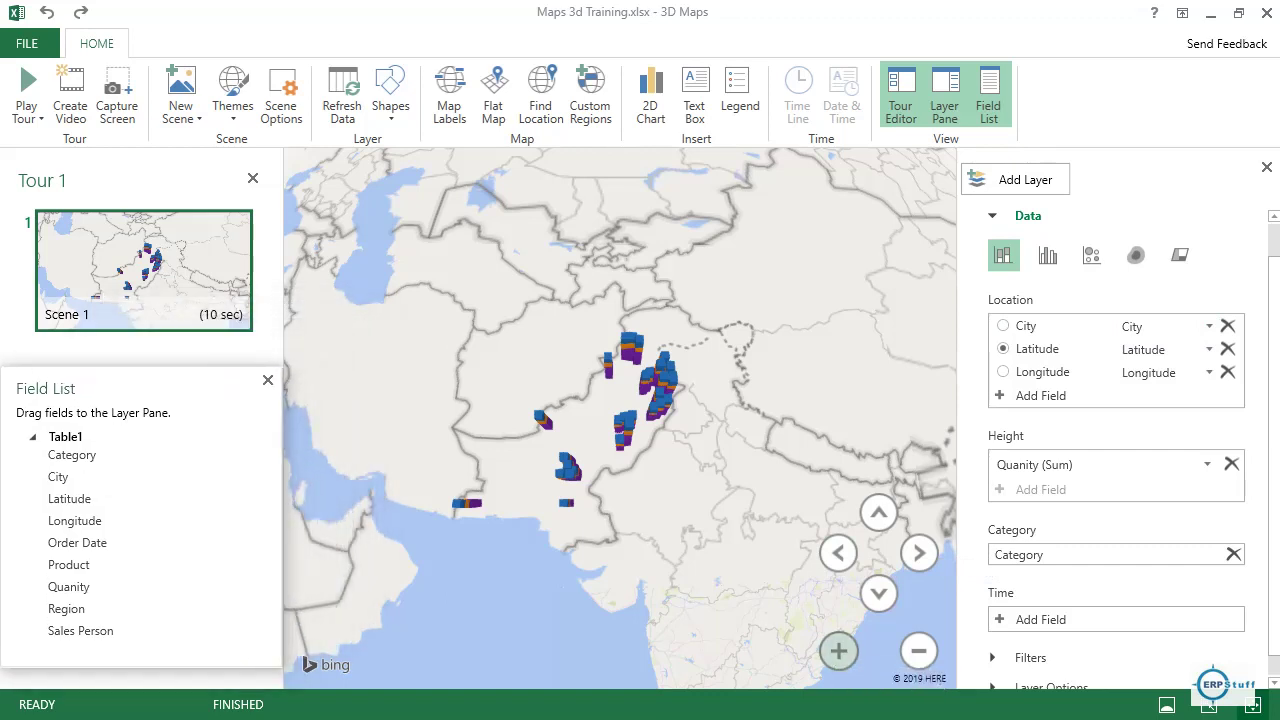
{"action": "left_click", "coordinate": [838, 651]}
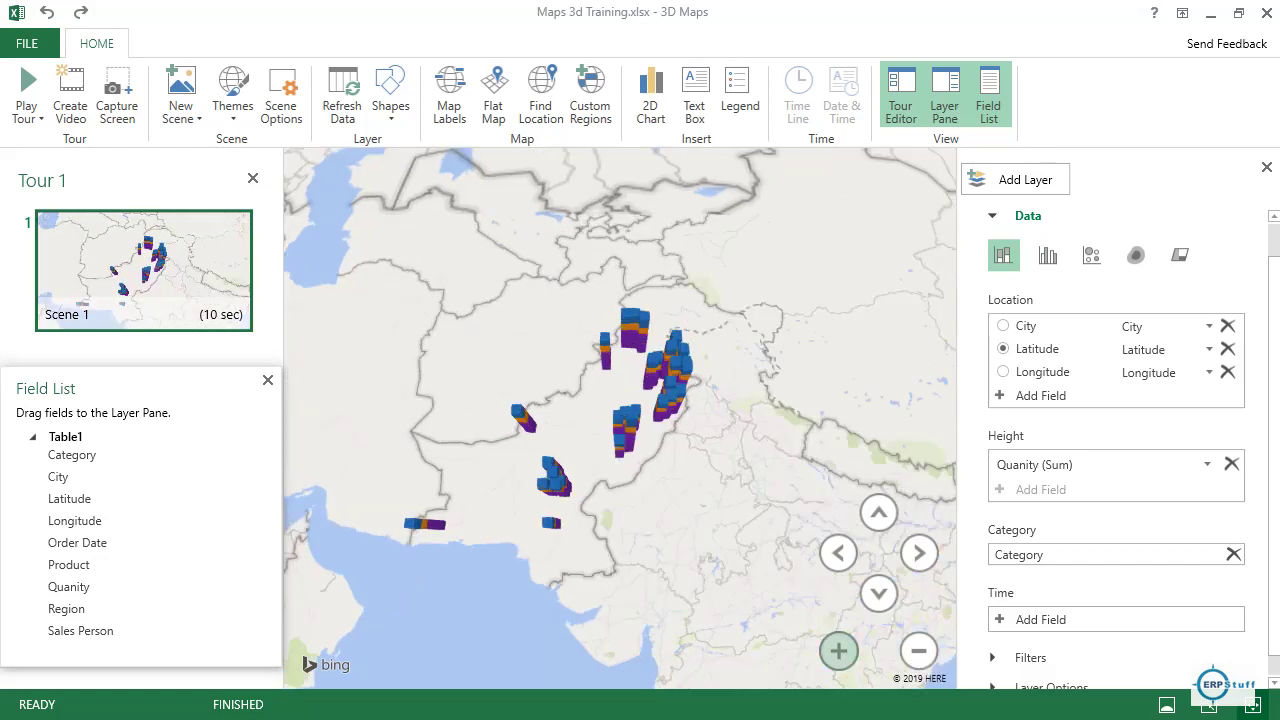
{"action": "left_click", "coordinate": [838, 651]}
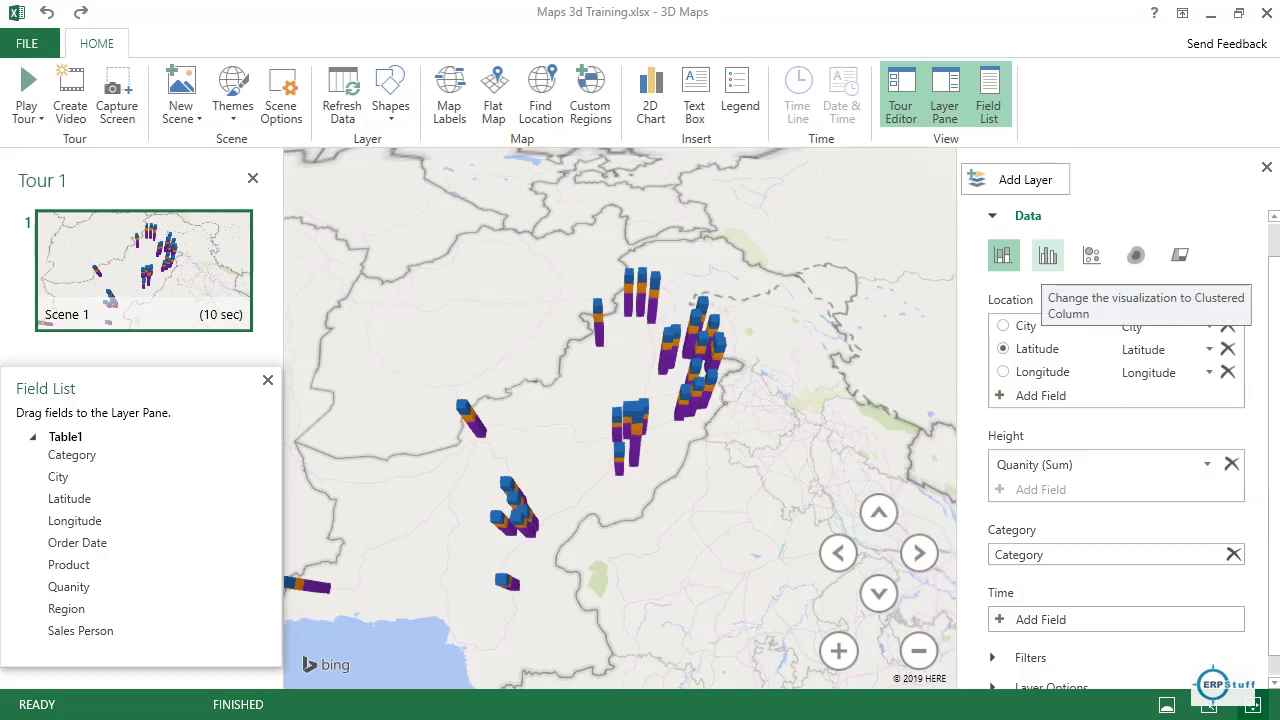
- Switch the layer through Clustered Column and Bubble, ending on a Heat Map of Quanity
{"action": "left_click", "coordinate": [1047, 255]}
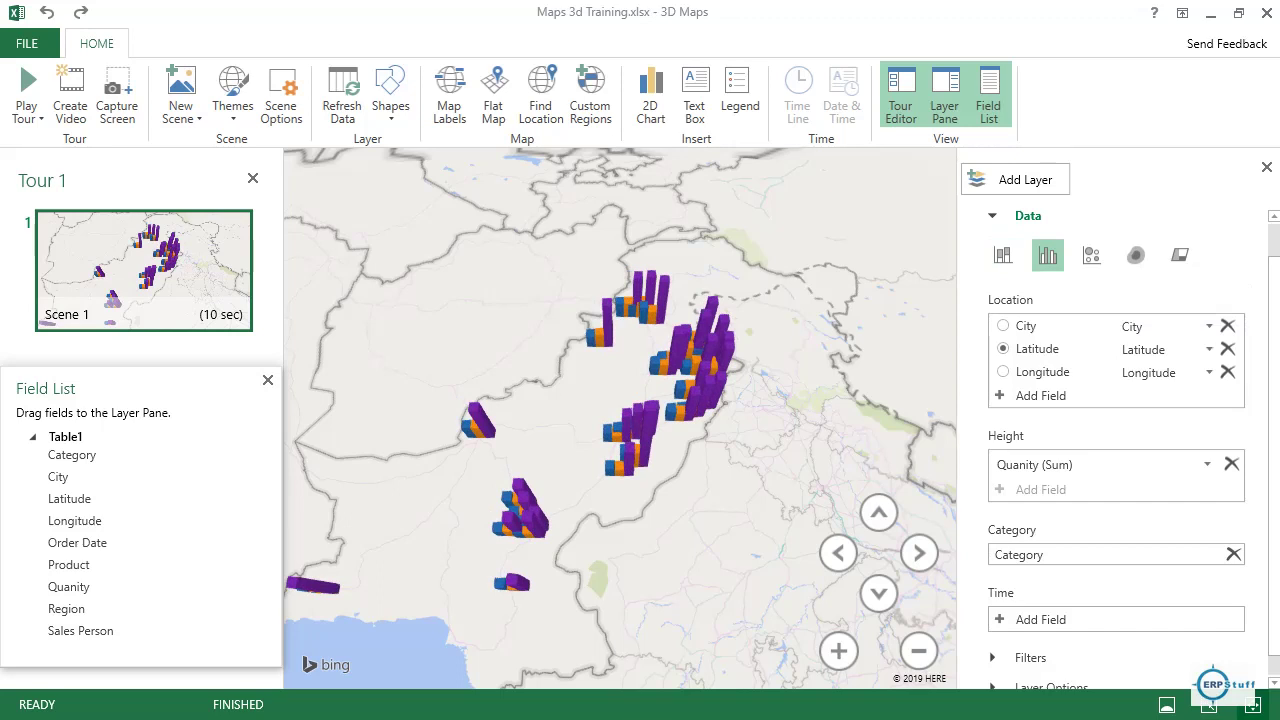
{"action": "left_click", "coordinate": [1091, 255]}
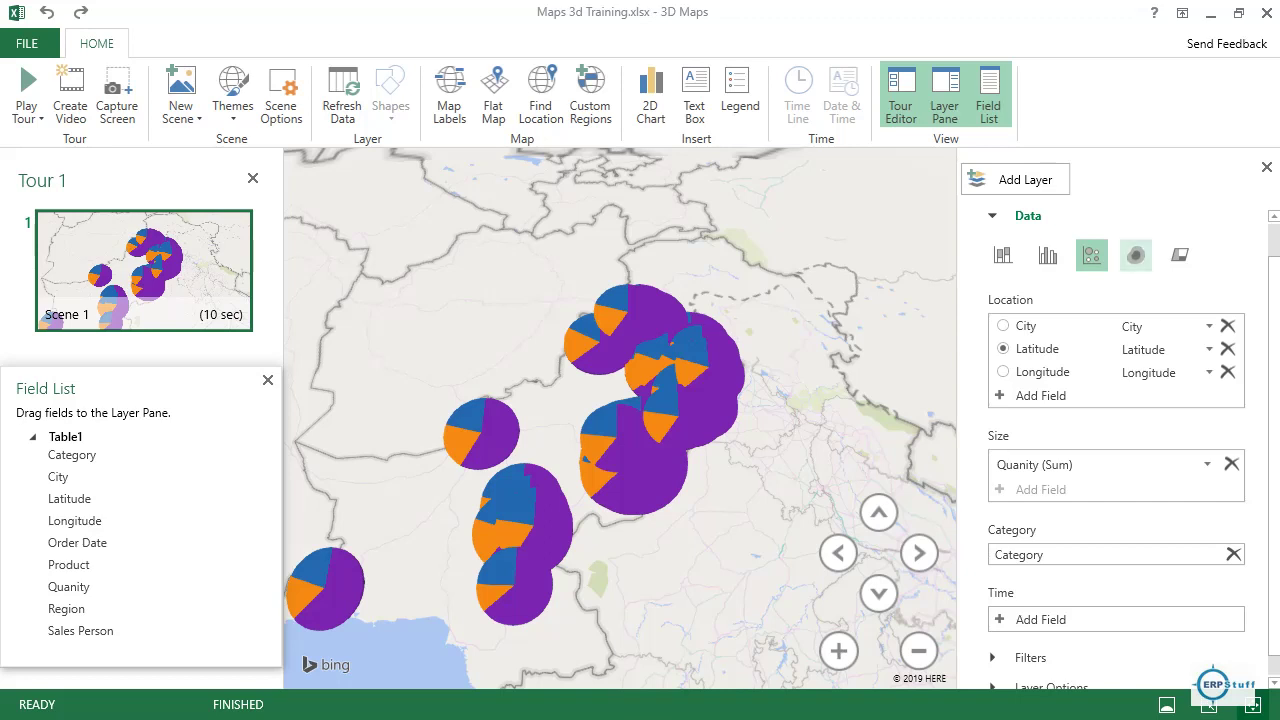
{"action": "left_click", "coordinate": [1135, 255]}
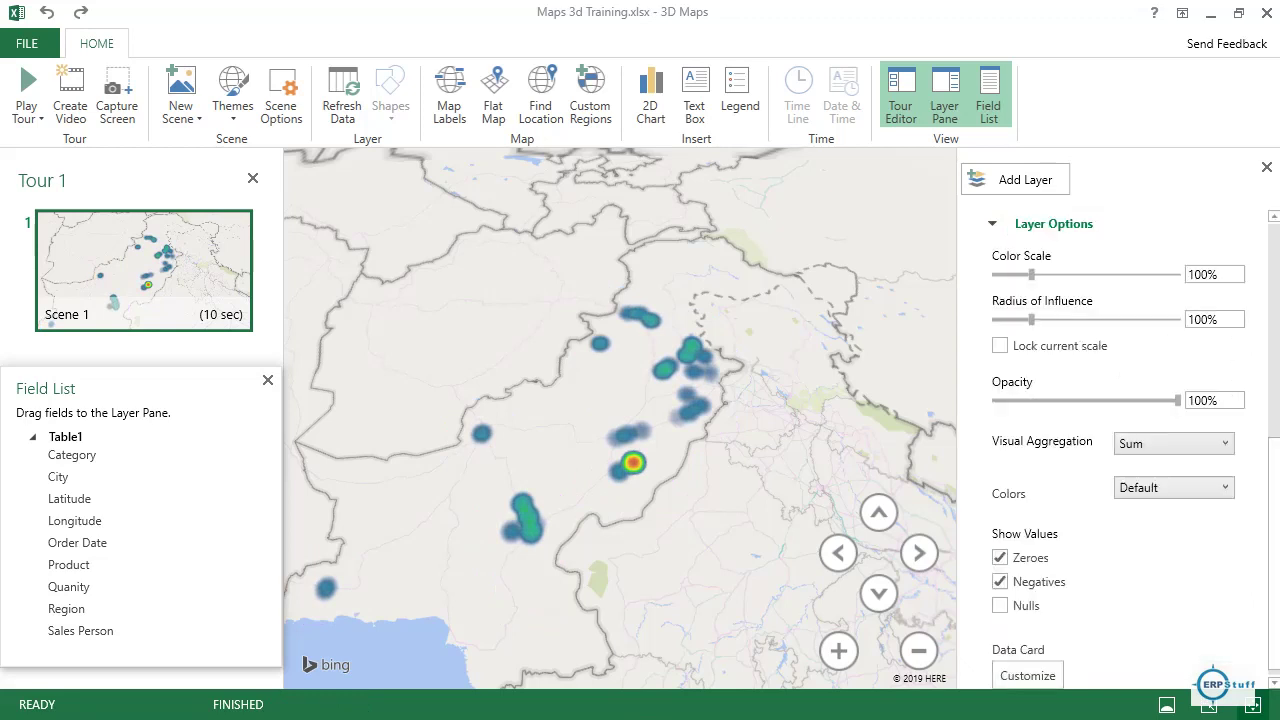
- Set the heat map's Radius of Influence to 166%, keeping Opacity and Color Scale at 100%
{"action": "scroll", "coordinate": [1120, 450], "scroll_direction": "down", "scroll_amount": 1}
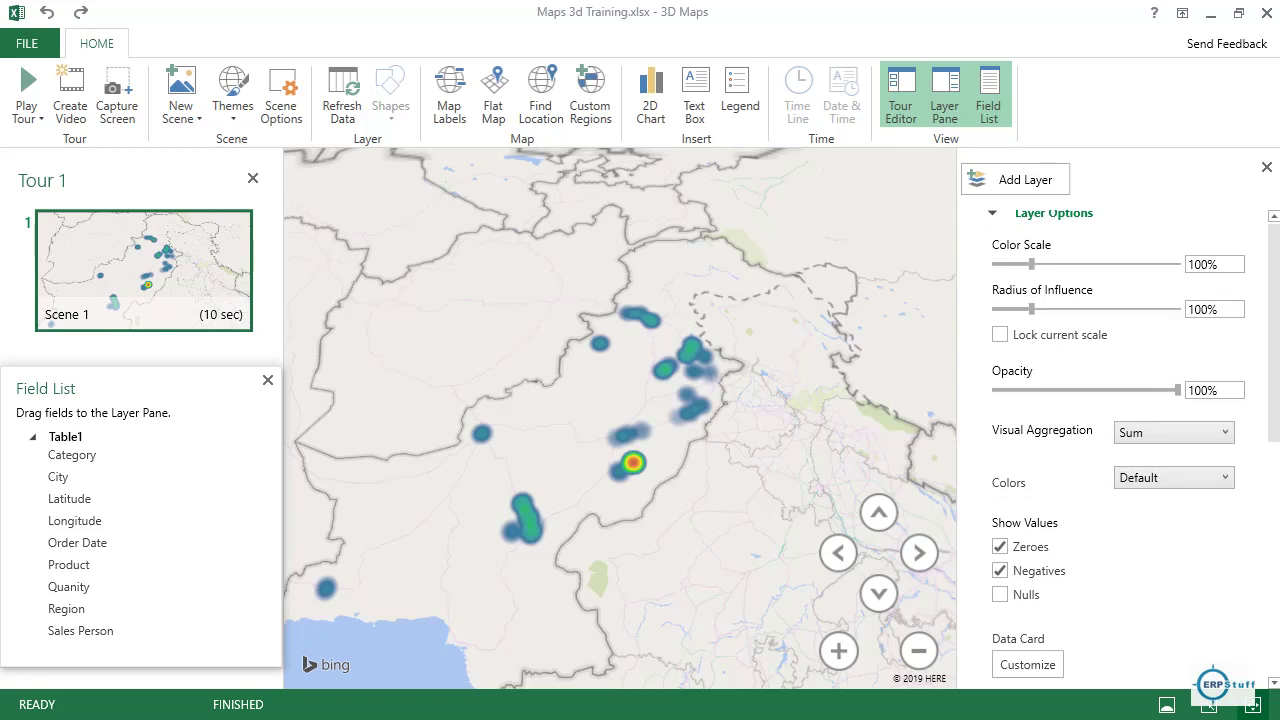
{"action": "scroll", "coordinate": [1110, 440], "scroll_direction": "up", "scroll_amount": 3}
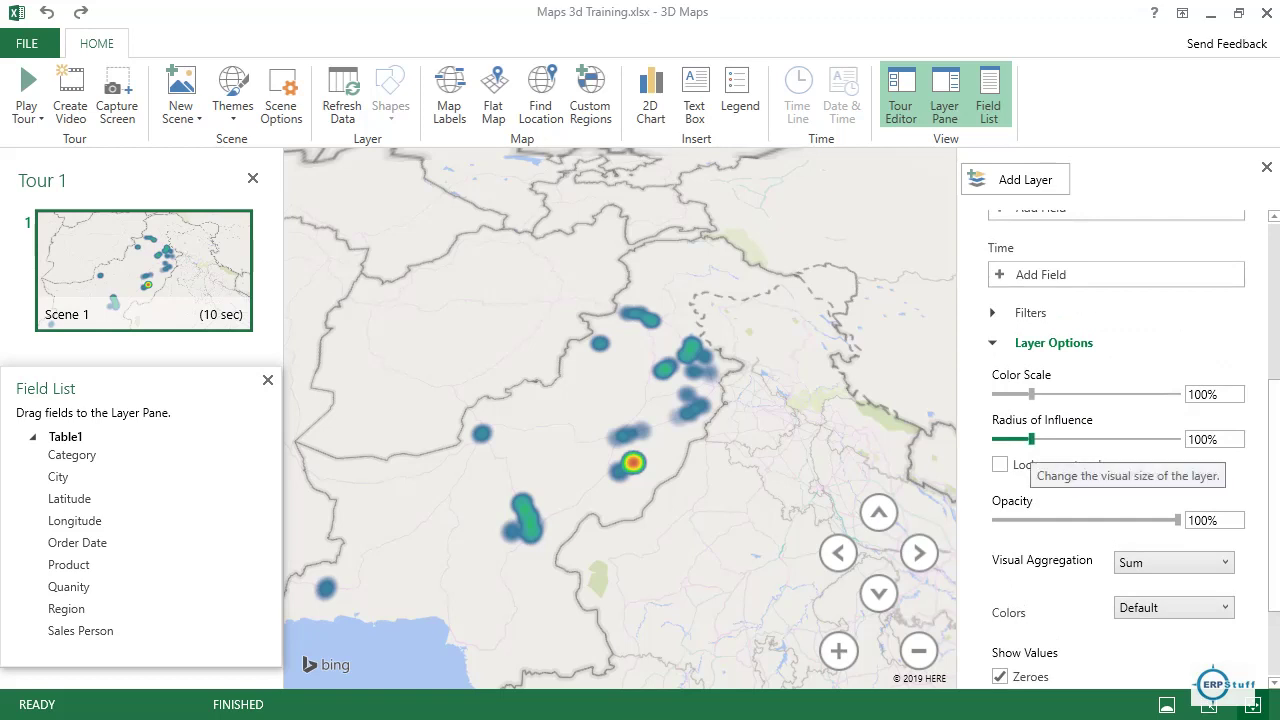
{"action": "left_click_drag", "start_coordinate": [1031, 439], "coordinate": [1055, 439]}
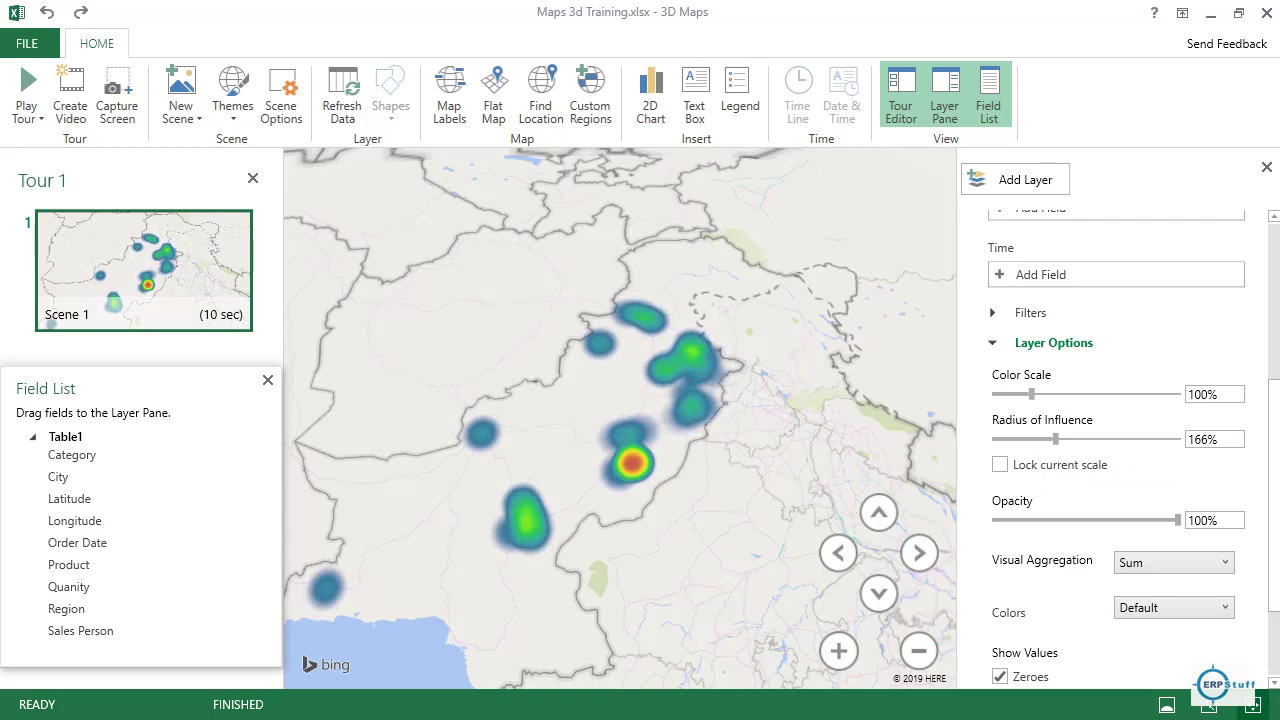
{"action": "mouse_move", "coordinate": [1178, 520]}
{"action": "left_mouse_down"}
{"action": "mouse_move", "coordinate": [1096, 520]}
{"action": "mouse_move", "coordinate": [1178, 520]}
{"action": "left_mouse_up"}
{"action": "mouse_move", "coordinate": [1031, 394]}
{"action": "left_mouse_down"}
{"action": "mouse_move", "coordinate": [1092, 394]}
{"action": "mouse_move", "coordinate": [1031, 394]}
{"action": "left_mouse_up"}
{"action": "left_click", "coordinate": [232, 95]}
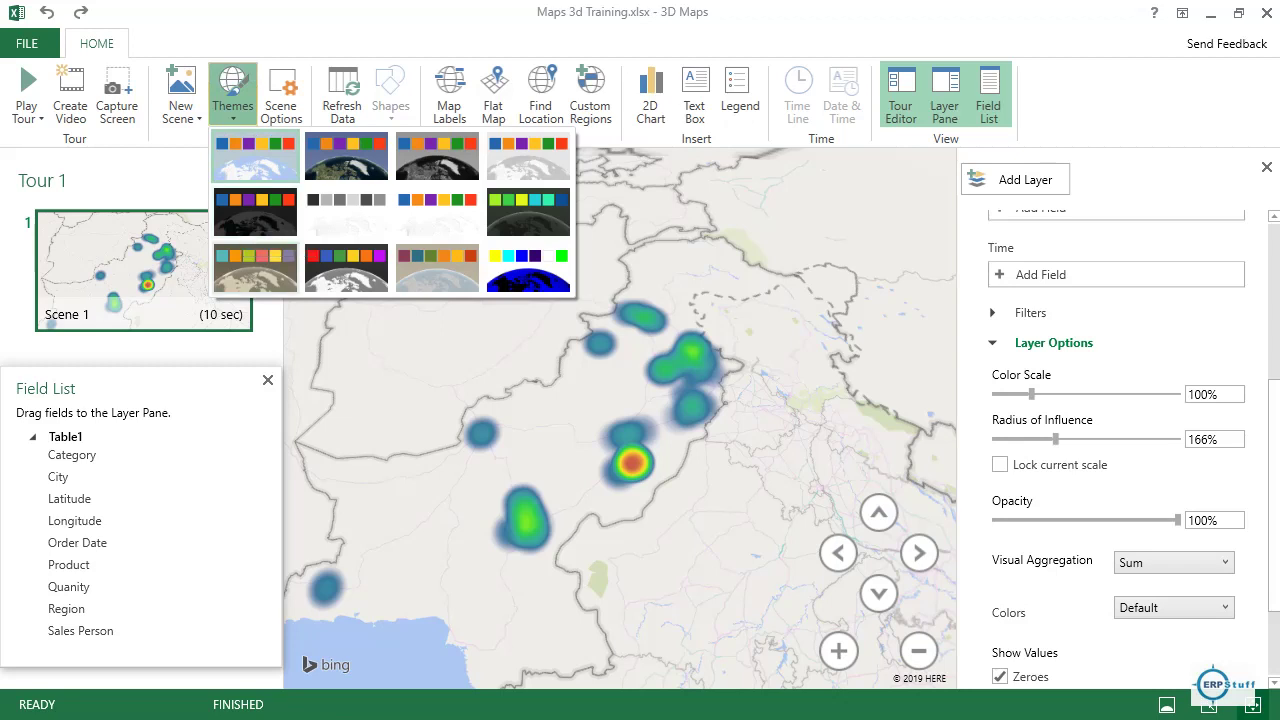
{"action": "left_click", "coordinate": [255, 268]}
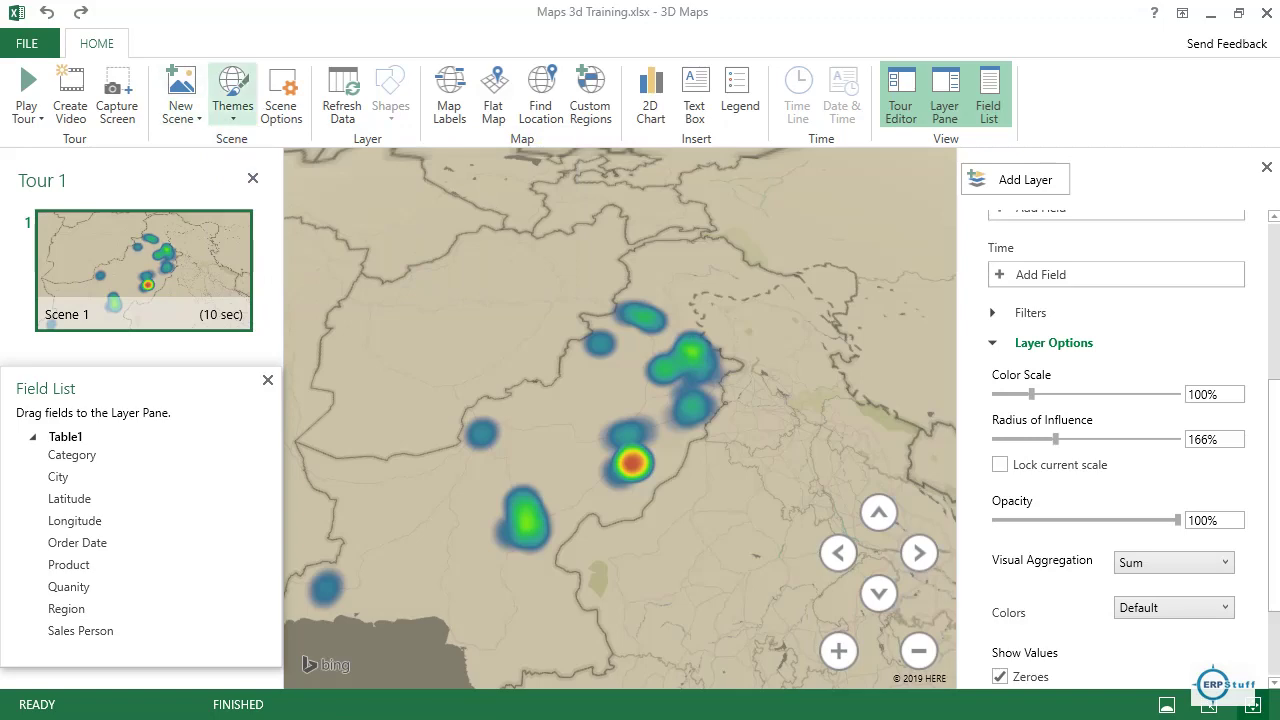
{"action": "left_click", "coordinate": [232, 100]}
{"action": "left_click", "coordinate": [255, 156]}
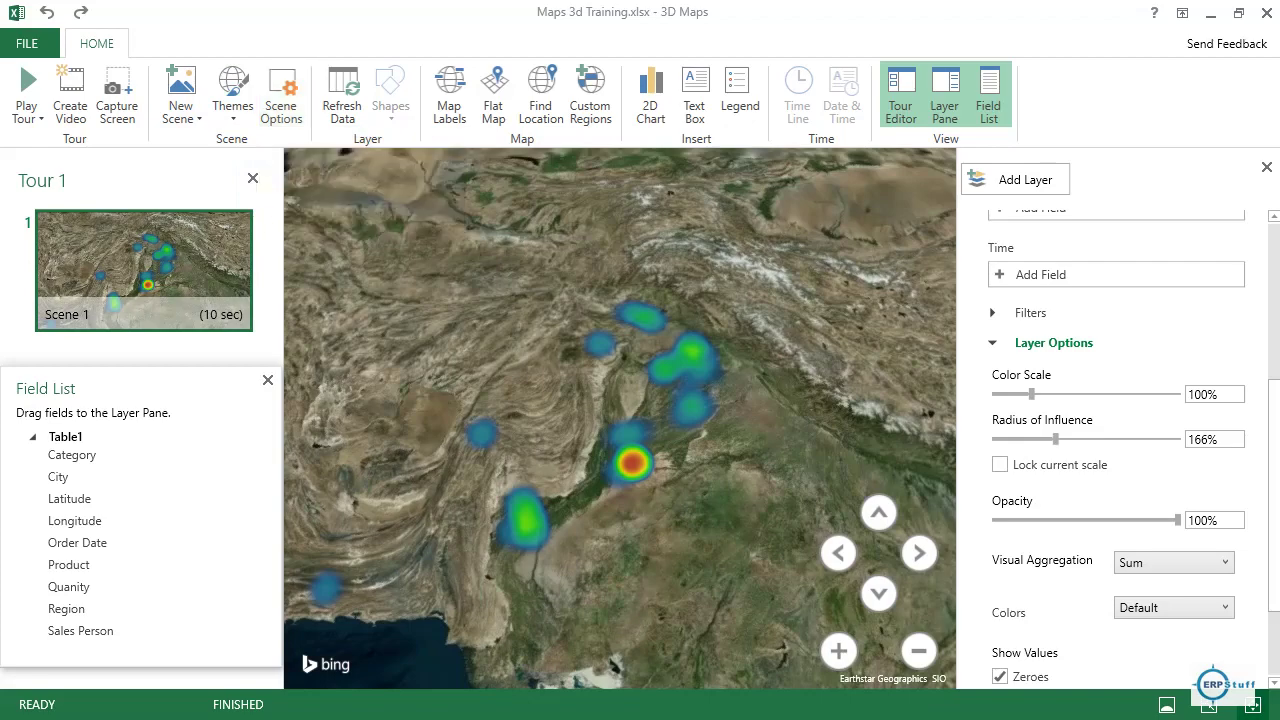
{"action": "left_click", "coordinate": [232, 98]}
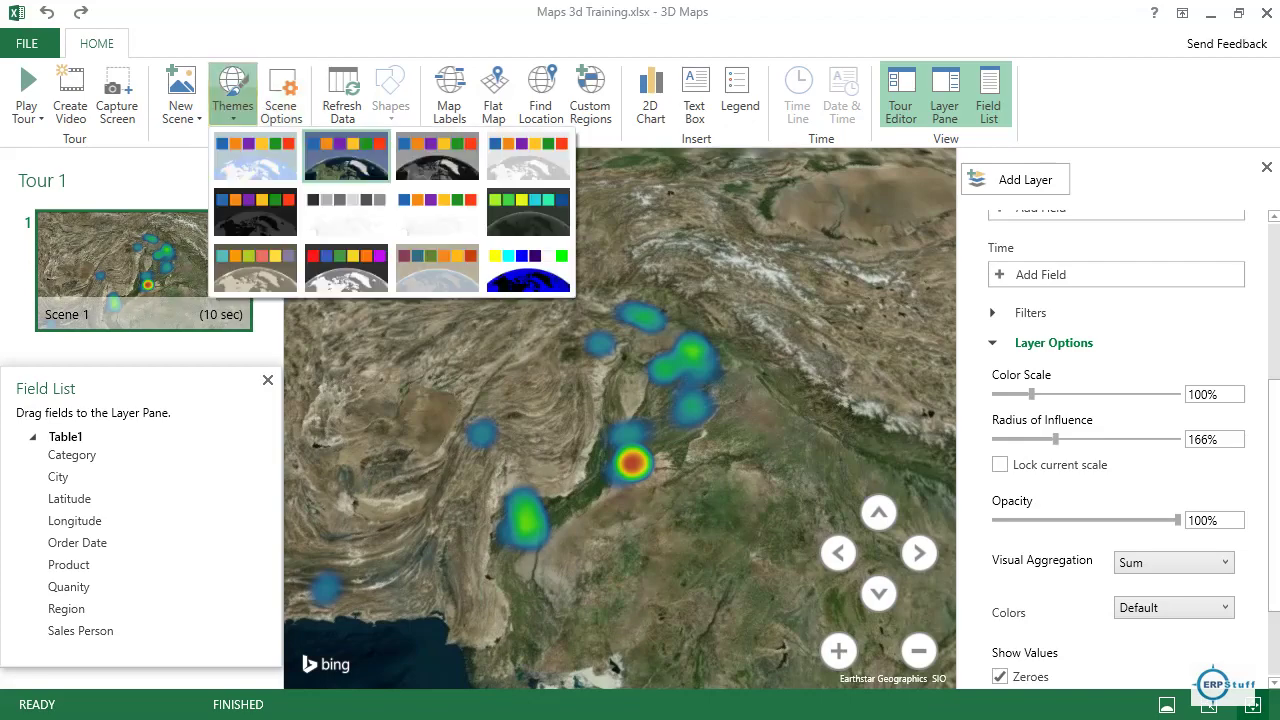
{"action": "left_click", "coordinate": [255, 157]}
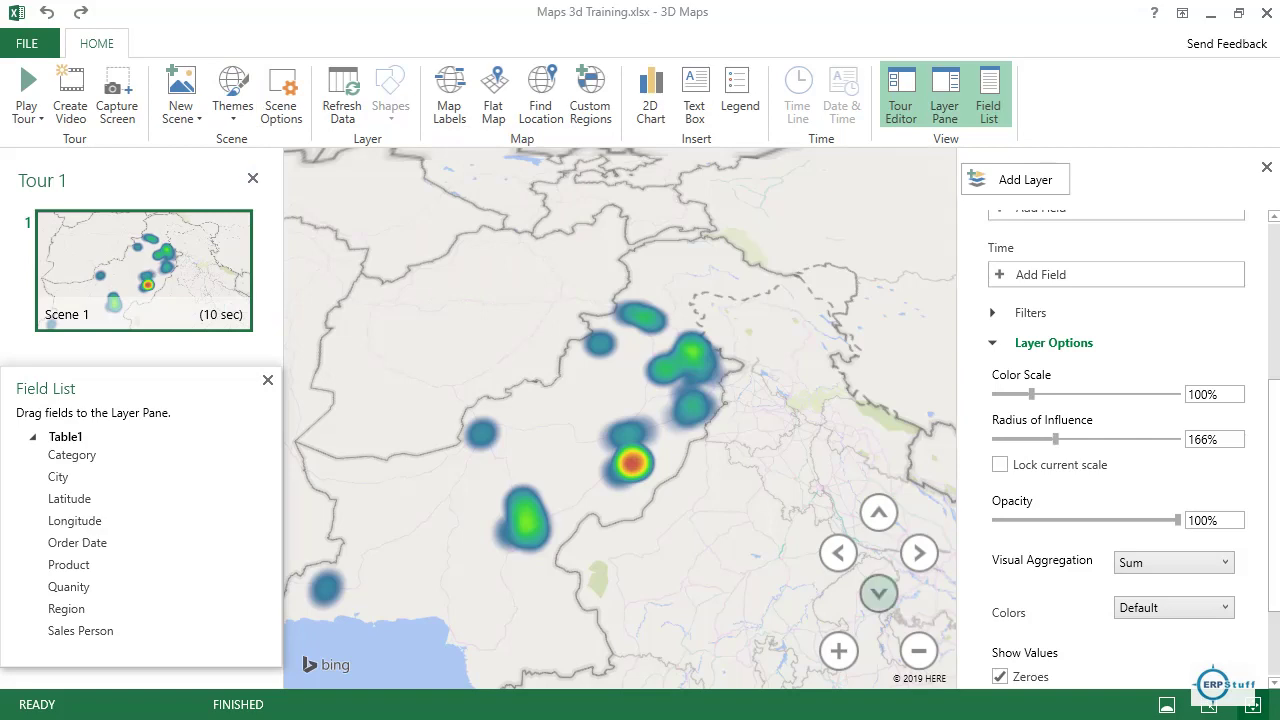
- Zoom out slightly and close the Layer Pane and Tour Editor
{"action": "left_click", "coordinate": [918, 650]}
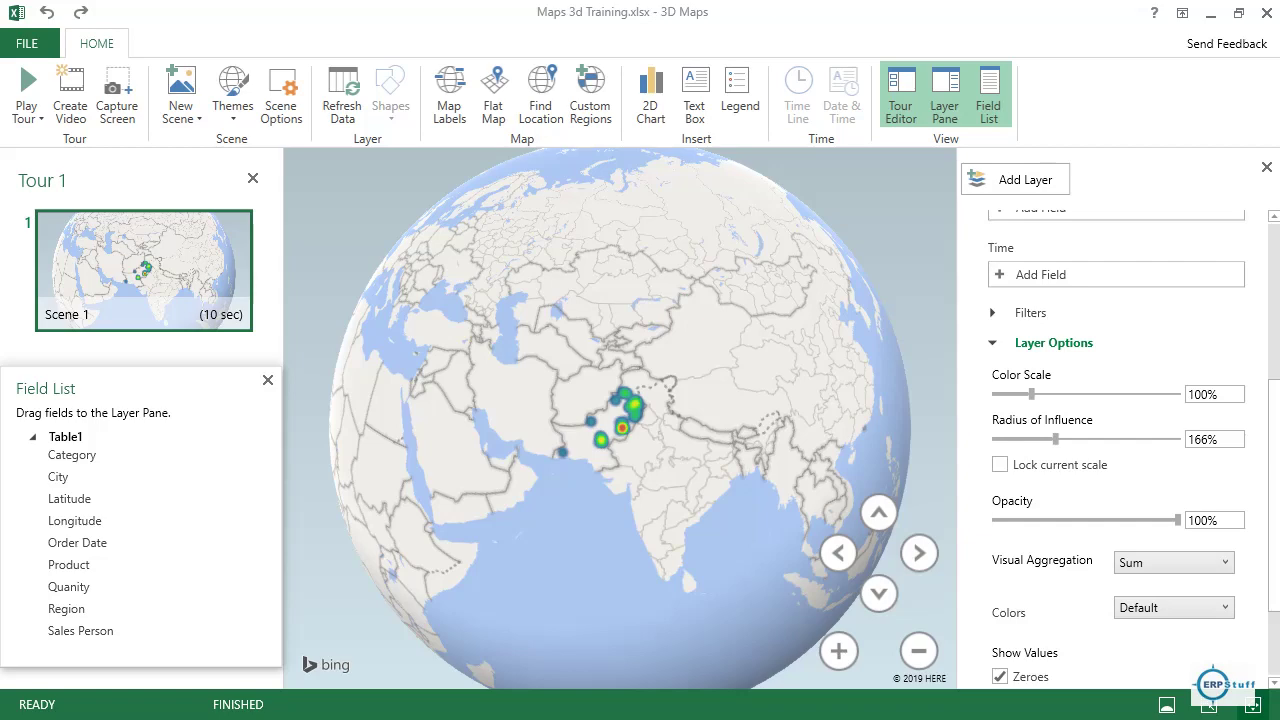
{"action": "left_click", "coordinate": [1266, 167]}
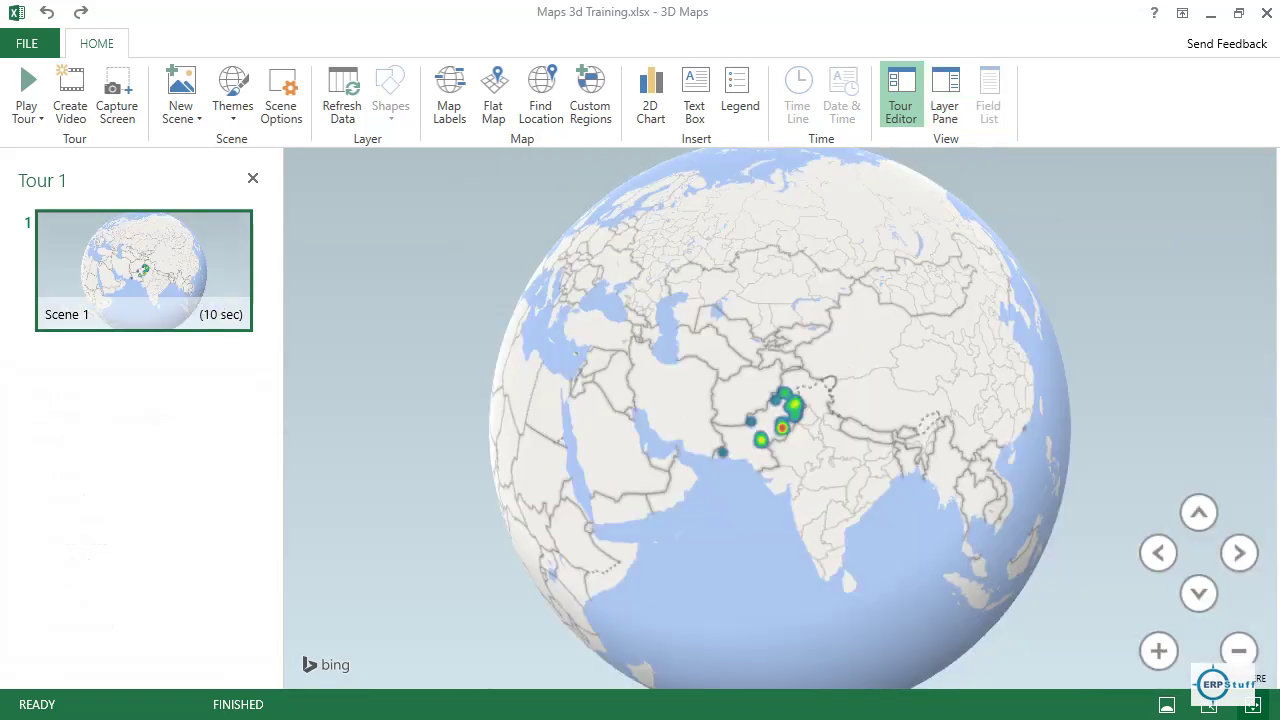
{"action": "left_click", "coordinate": [252, 178]}
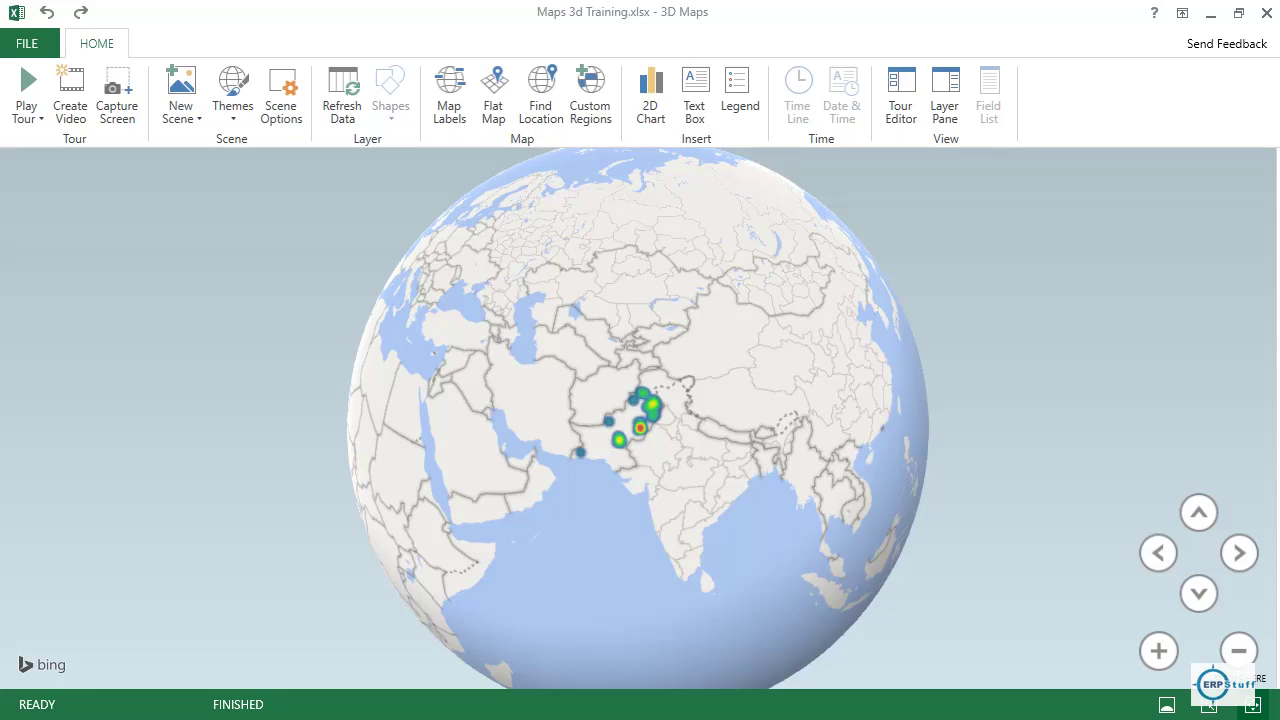
- Zoom in twice on Pakistan and adjust the tilt to frame the heat map
{"action": "left_click", "coordinate": [1159, 651]}
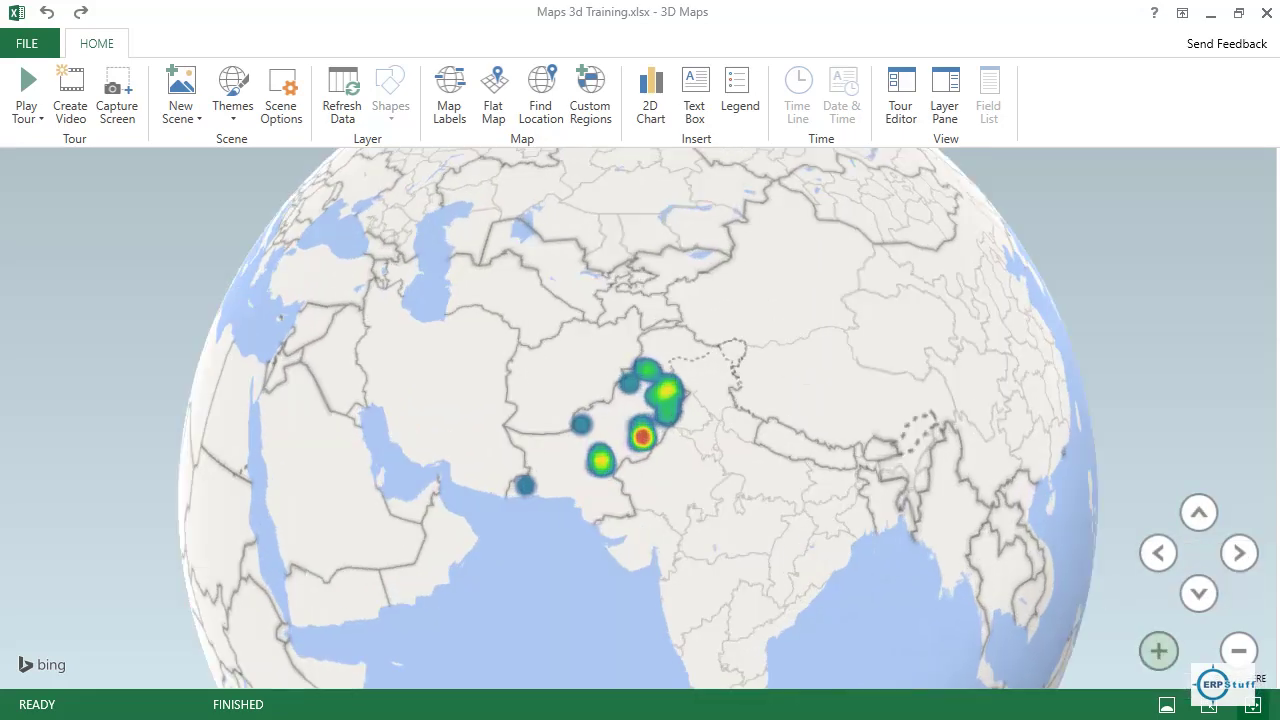
{"action": "left_click", "coordinate": [1159, 651]}
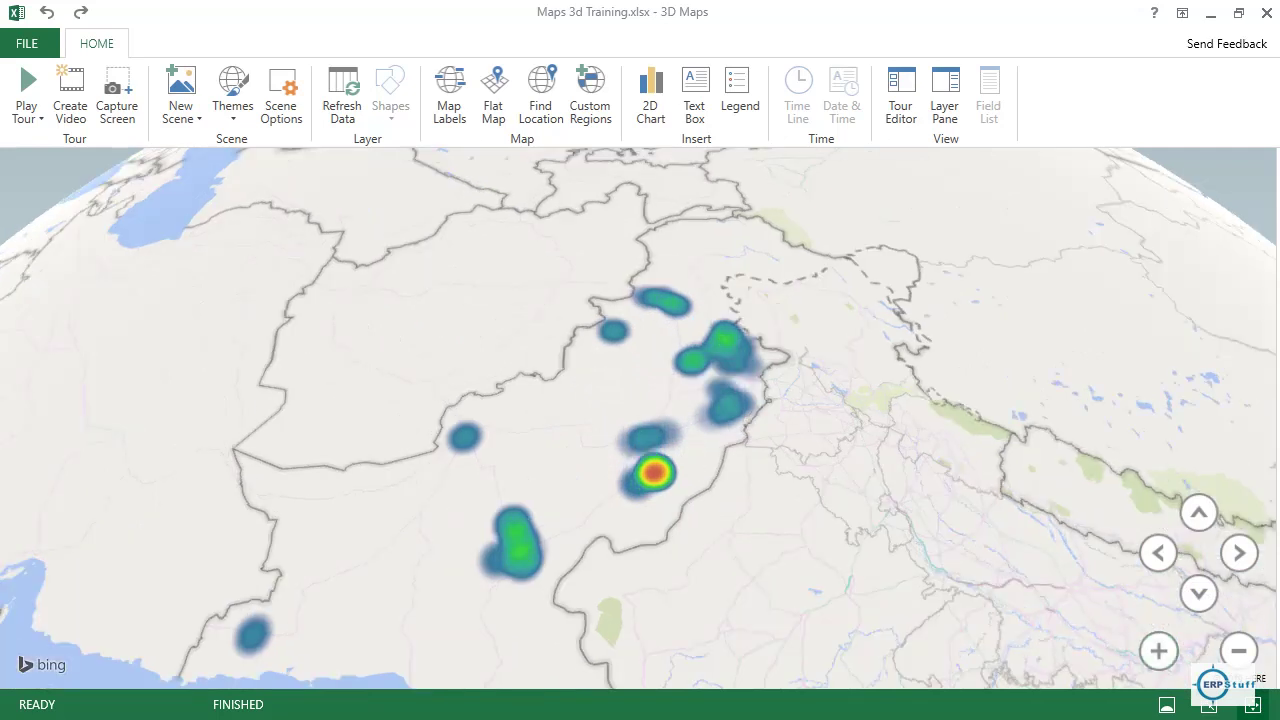
{"action": "left_click", "coordinate": [1199, 512]}
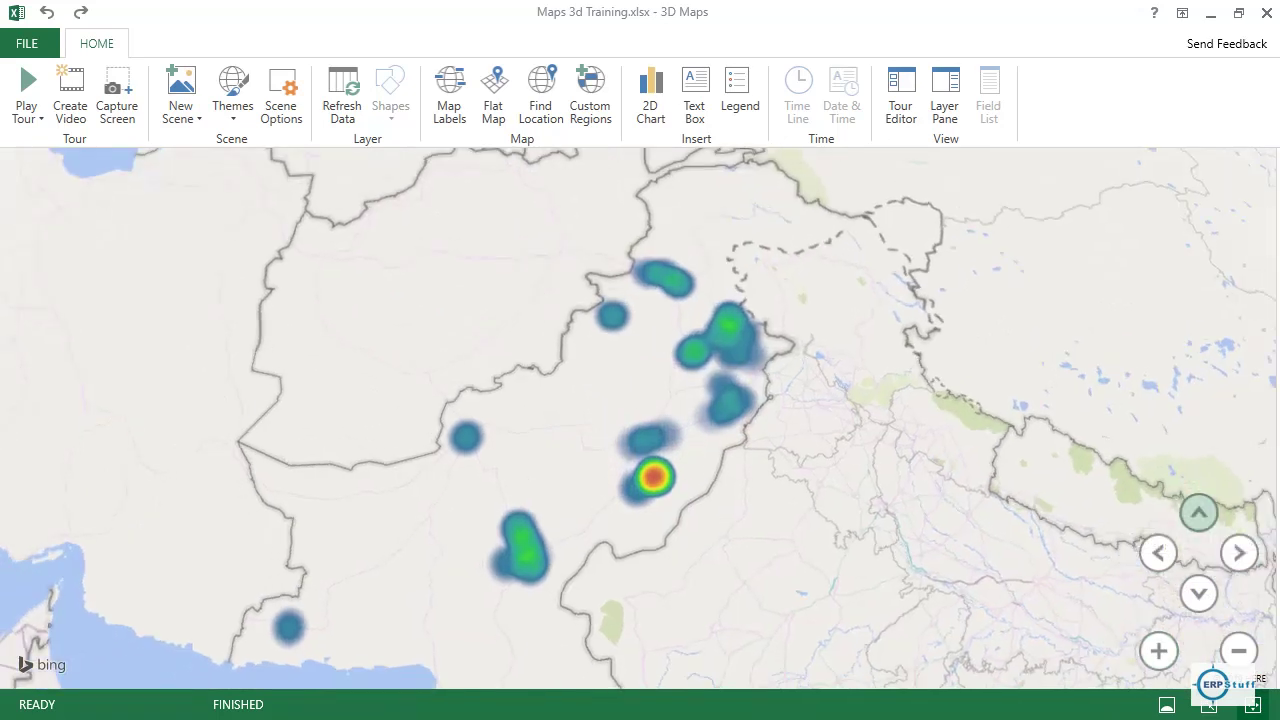
{"action": "left_click", "coordinate": [1199, 593]}
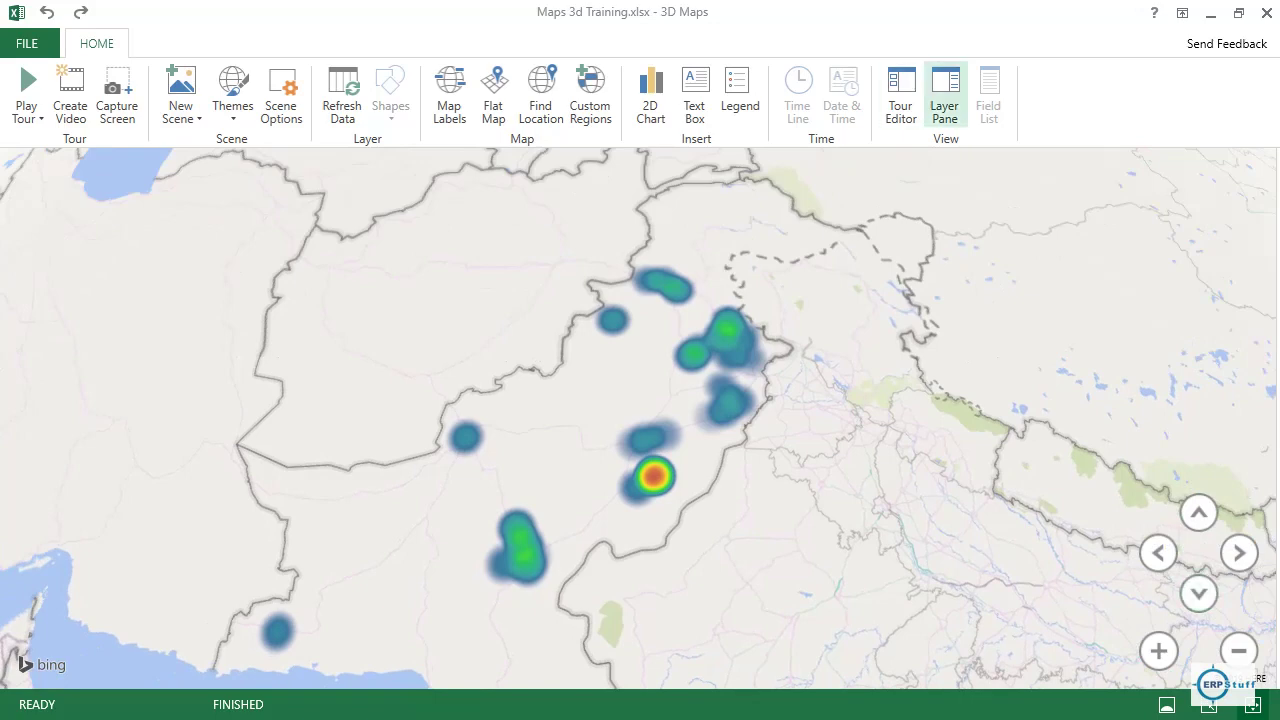
- Change the layer from Heat Map to Stacked Column and close the Layer Pane
{"action": "left_click", "coordinate": [945, 97]}
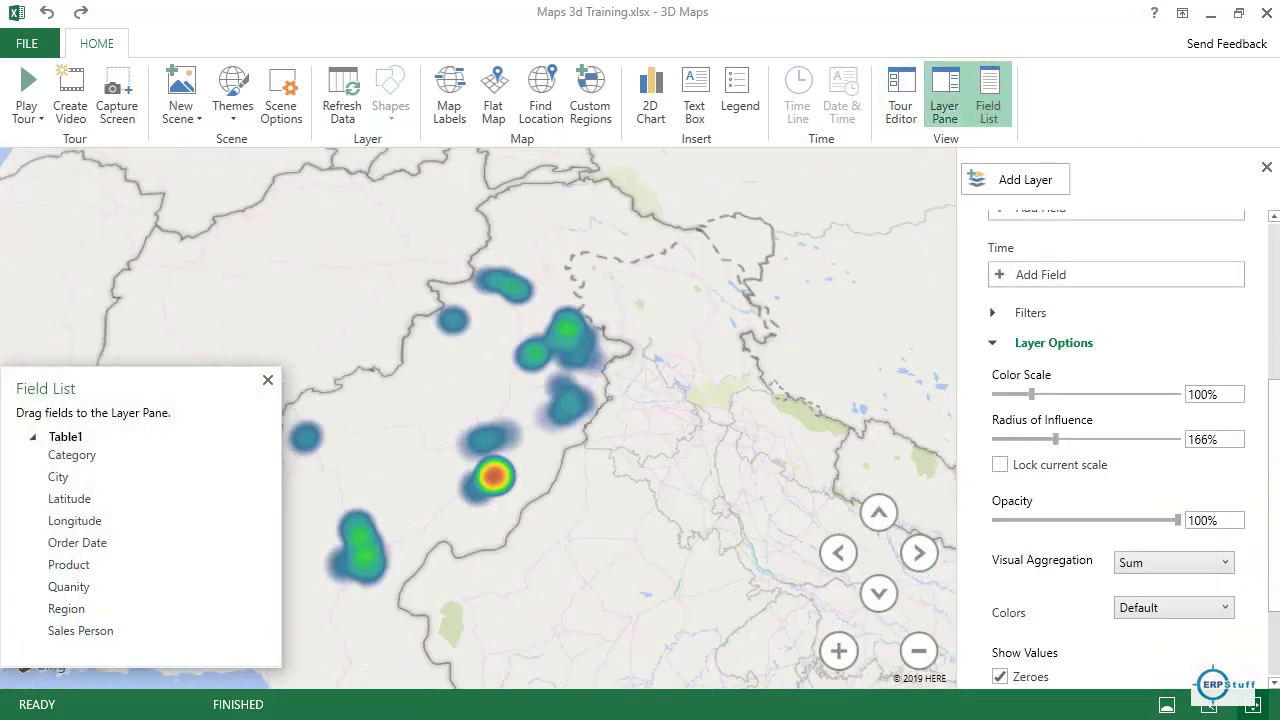
{"action": "scroll", "coordinate": [1110, 450], "scroll_direction": "up", "scroll_amount": 5}
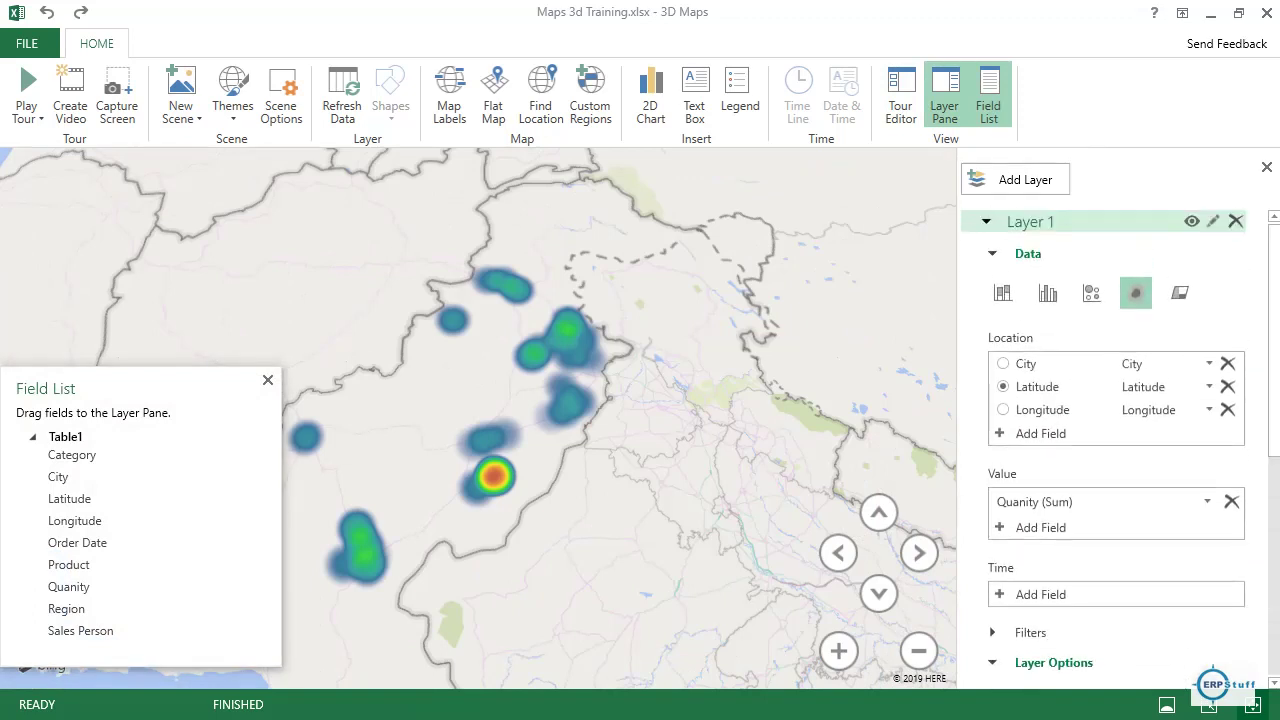
{"action": "left_click", "coordinate": [1003, 292]}
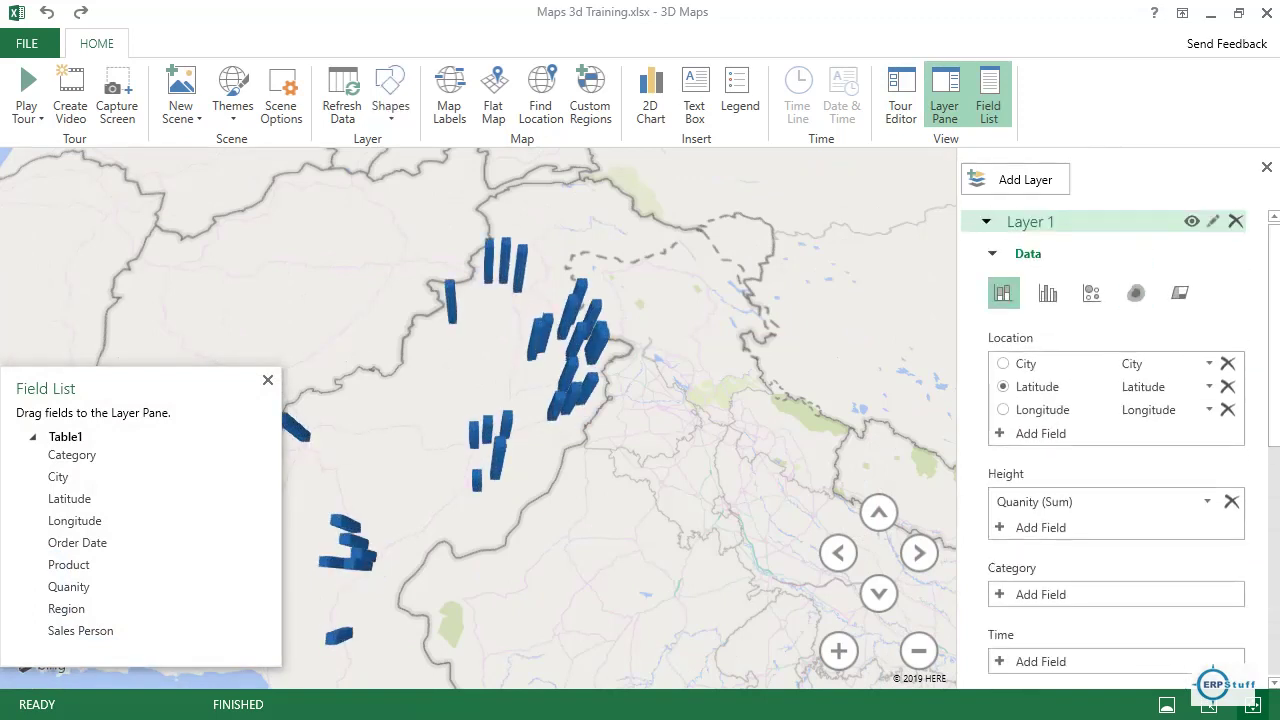
{"action": "left_click", "coordinate": [1266, 167]}
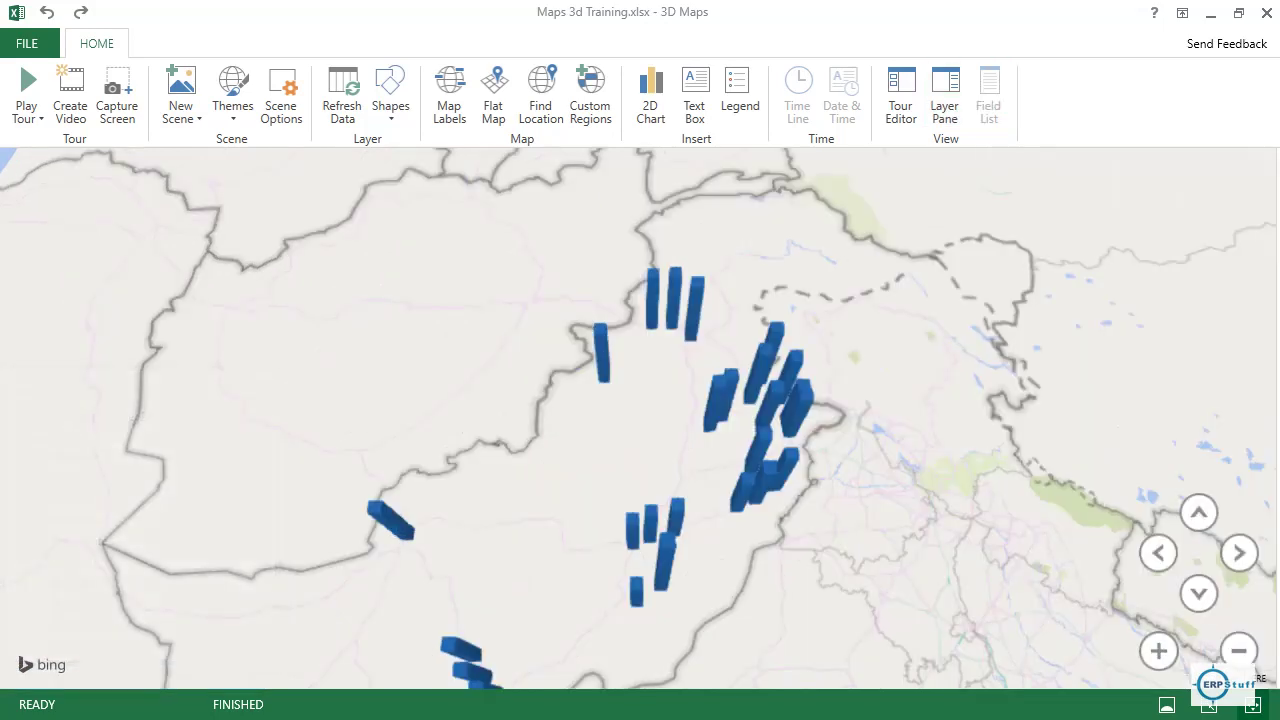
- Tilt the globe to an oblique view of the blue columns, then back toward top-down
{"action": "left_click", "coordinate": [1199, 513]}
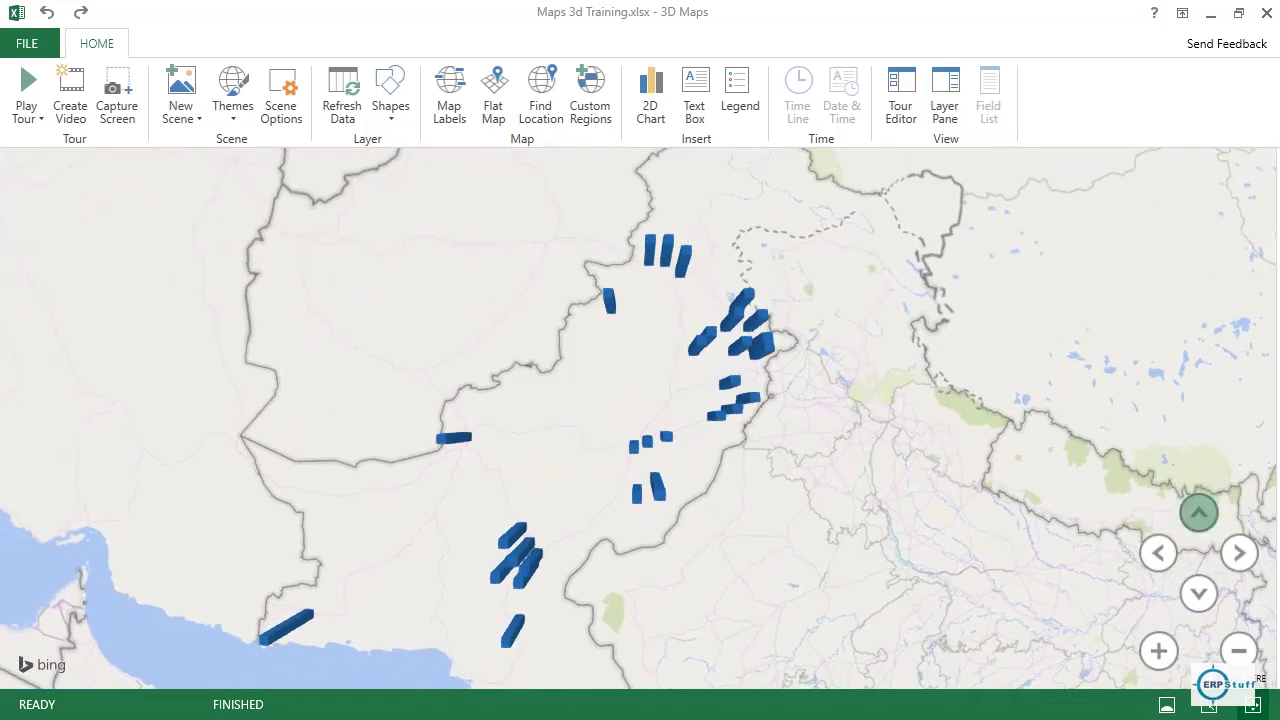
{"action": "left_click", "coordinate": [1199, 593]}
{"action": "left_click", "coordinate": [1199, 593]}
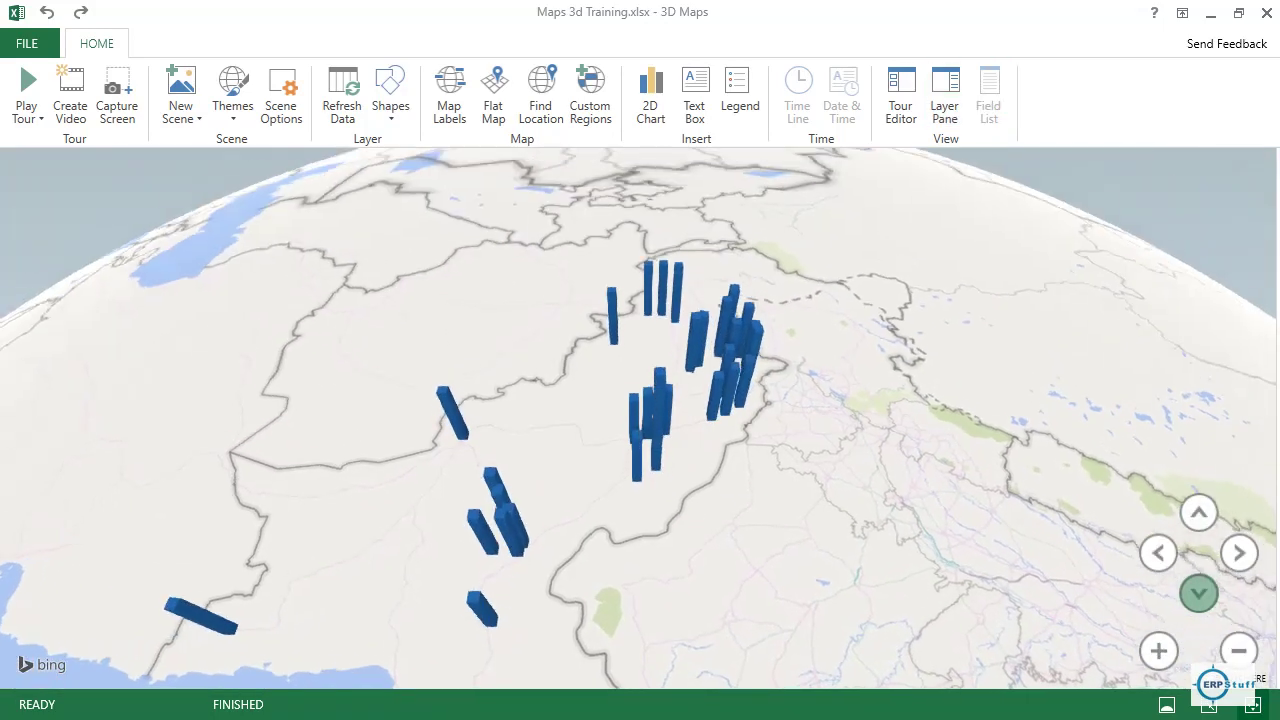
{"action": "left_click", "coordinate": [1199, 593]}
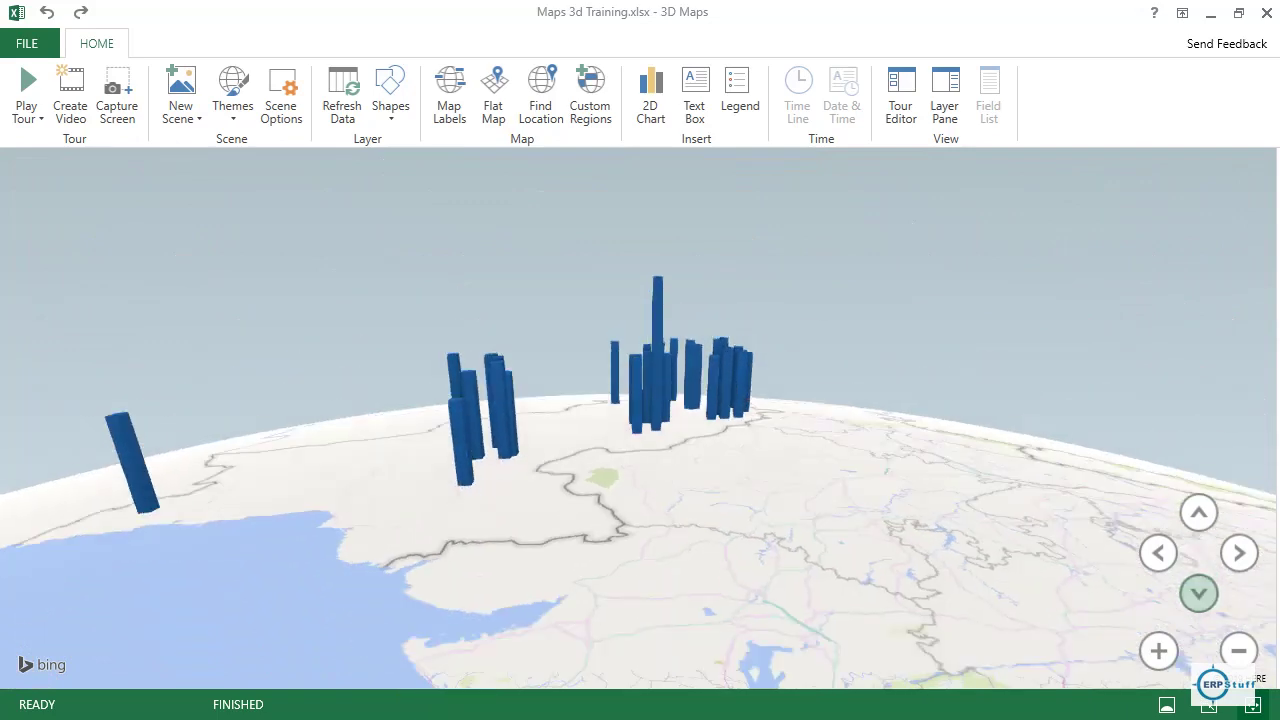
{"action": "left_click", "coordinate": [1199, 513]}
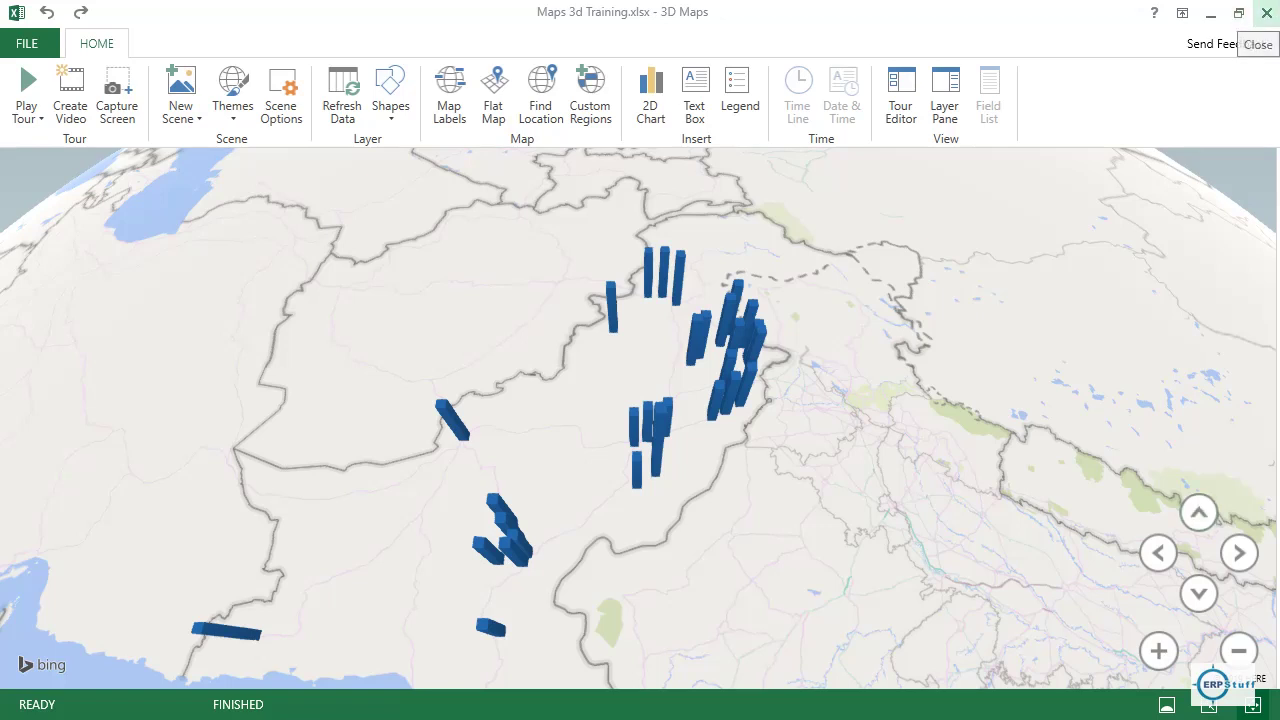
- Close 3D Maps, then reopen the saved Tour 1 via Insert > 3D Map
{"action": "left_click", "coordinate": [1266, 13]}
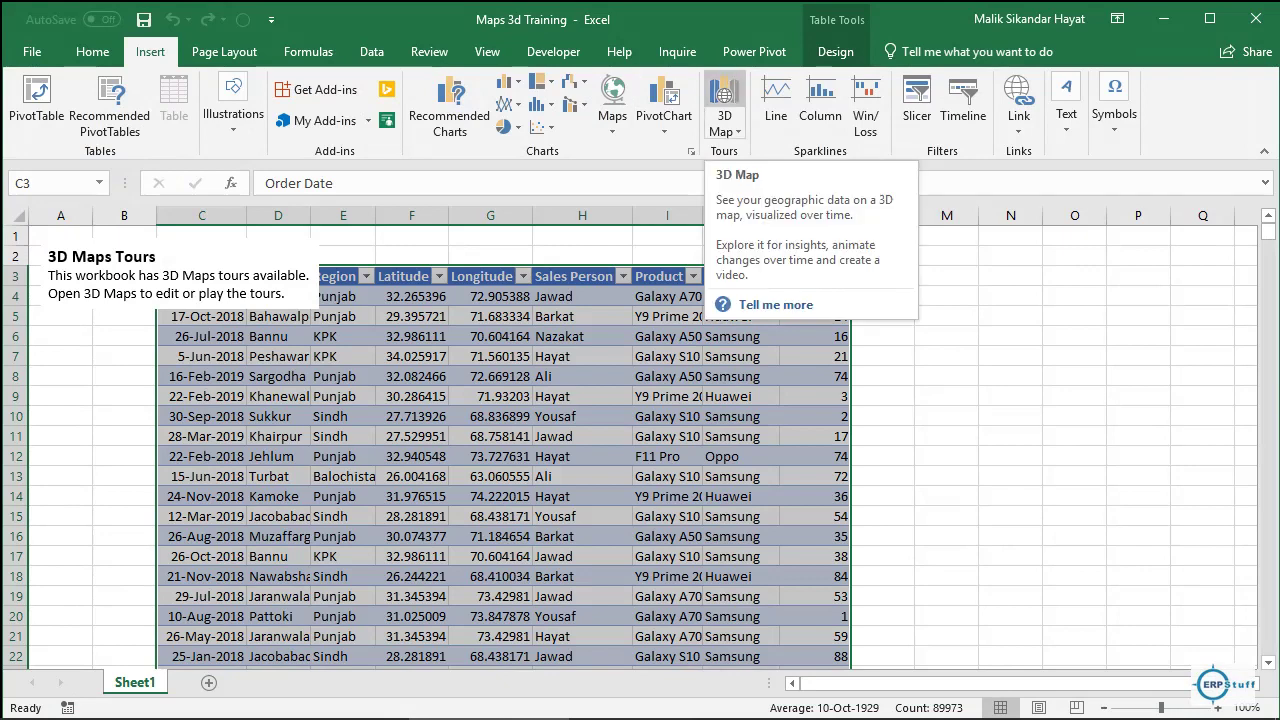
{"action": "left_click", "coordinate": [724, 105]}
{"action": "left_click", "coordinate": [585, 235]}
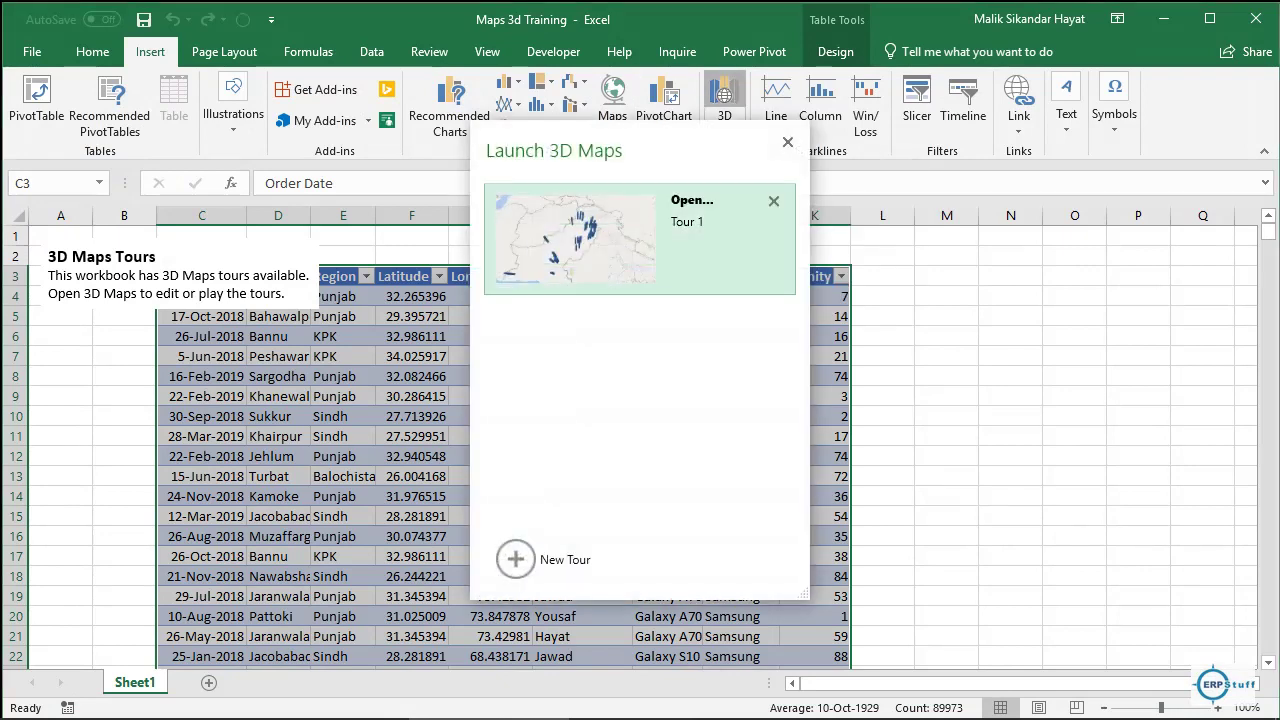
{"action": "left_click", "coordinate": [585, 235]}
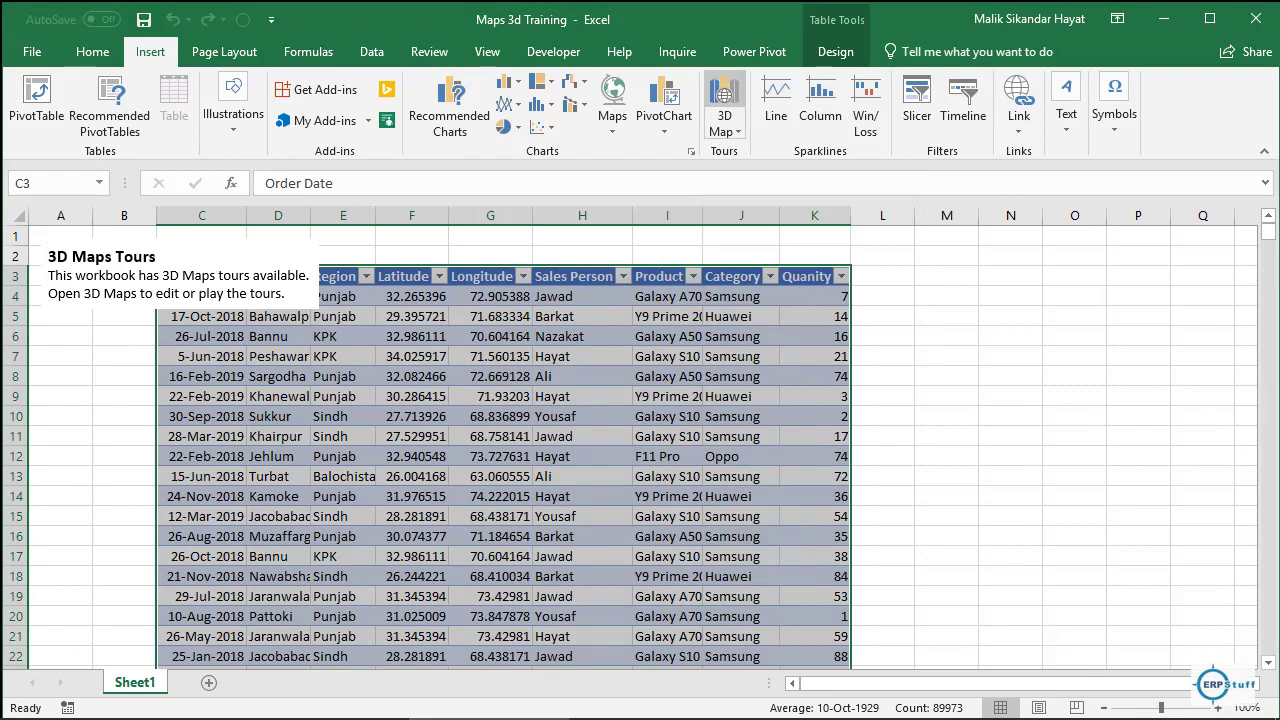
- Reopen Tour 1 from the 3D Map launcher and move the Field List to the lower left
{"action": "left_click", "coordinate": [724, 110]}
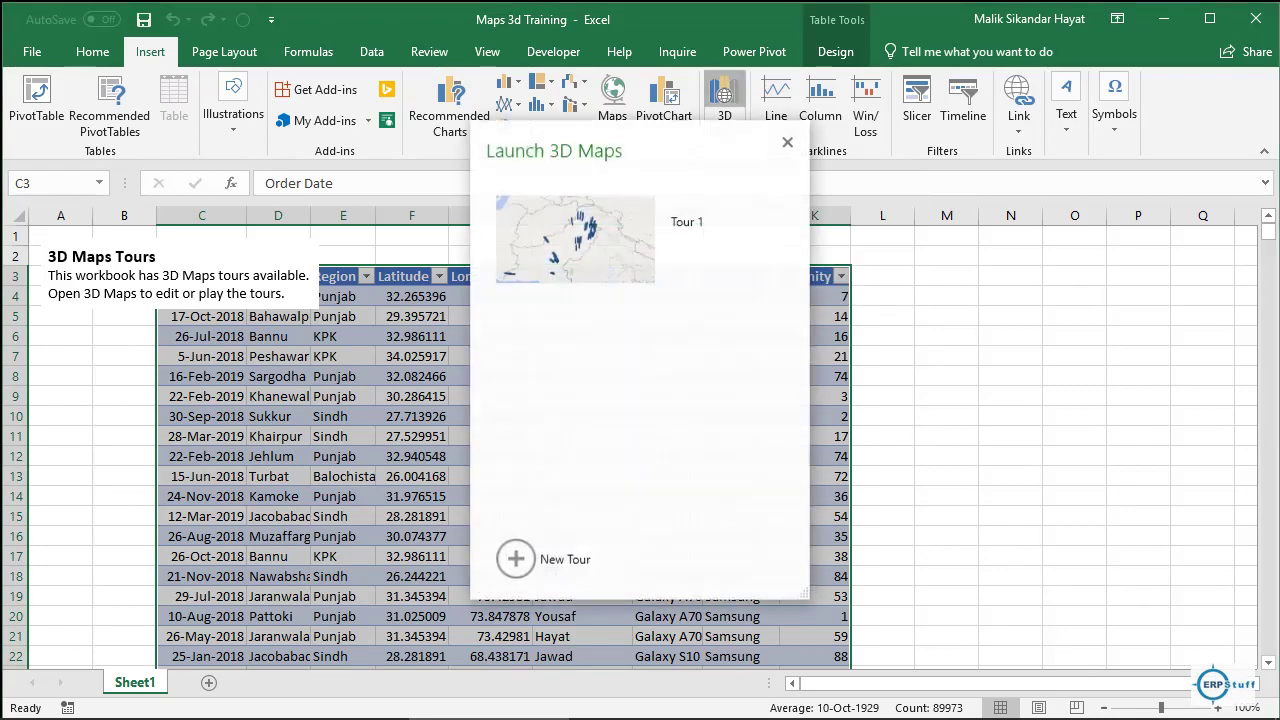
{"action": "left_click", "coordinate": [600, 282]}
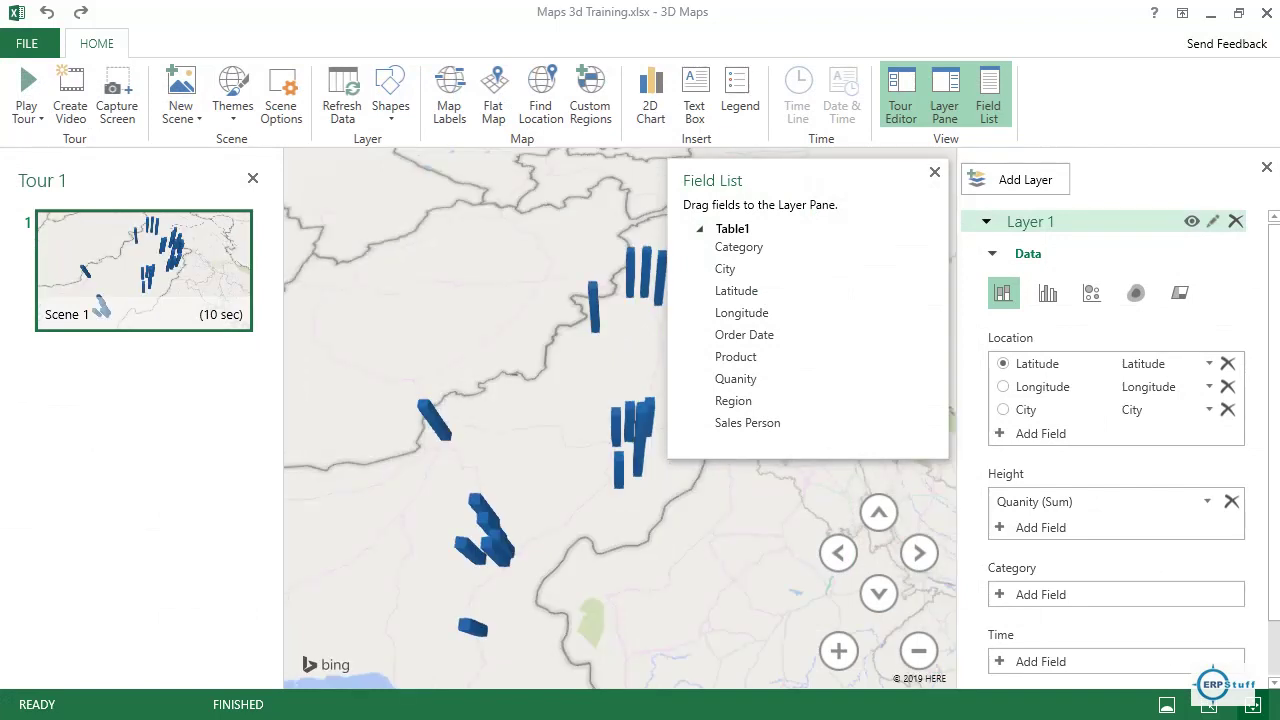
{"action": "left_click_drag", "start_coordinate": [880, 185], "coordinate": [232, 383]}
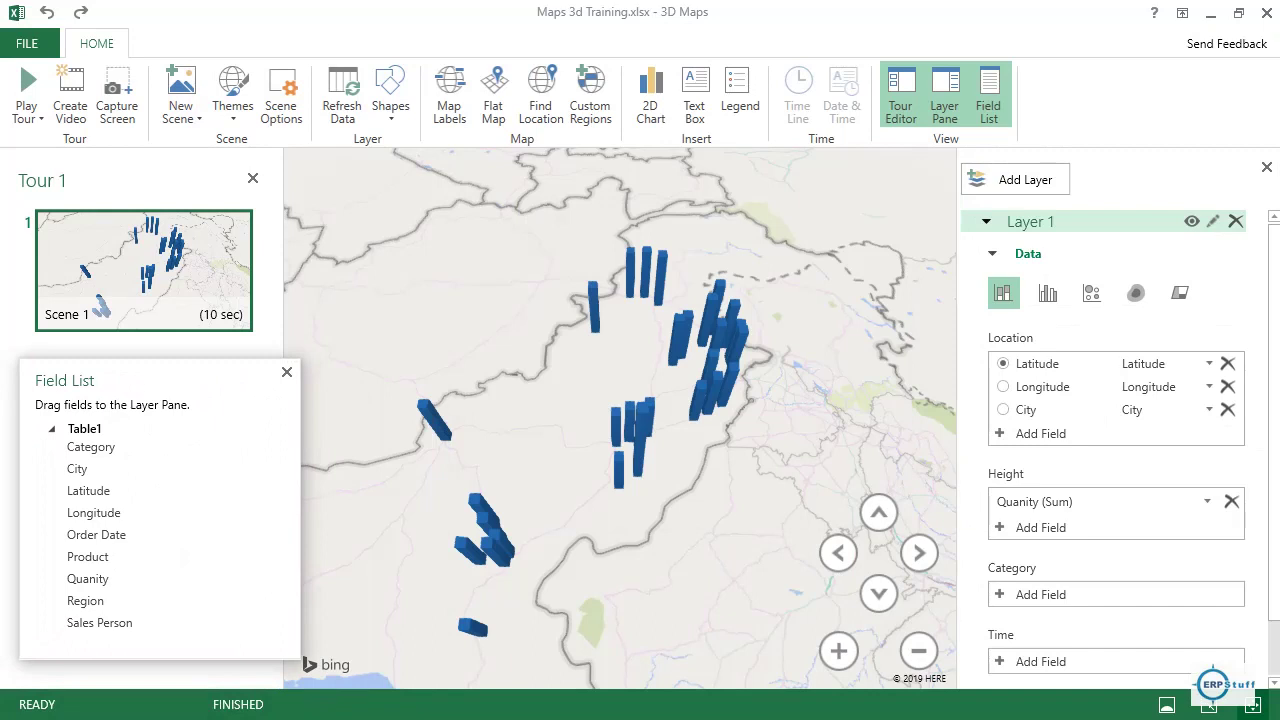